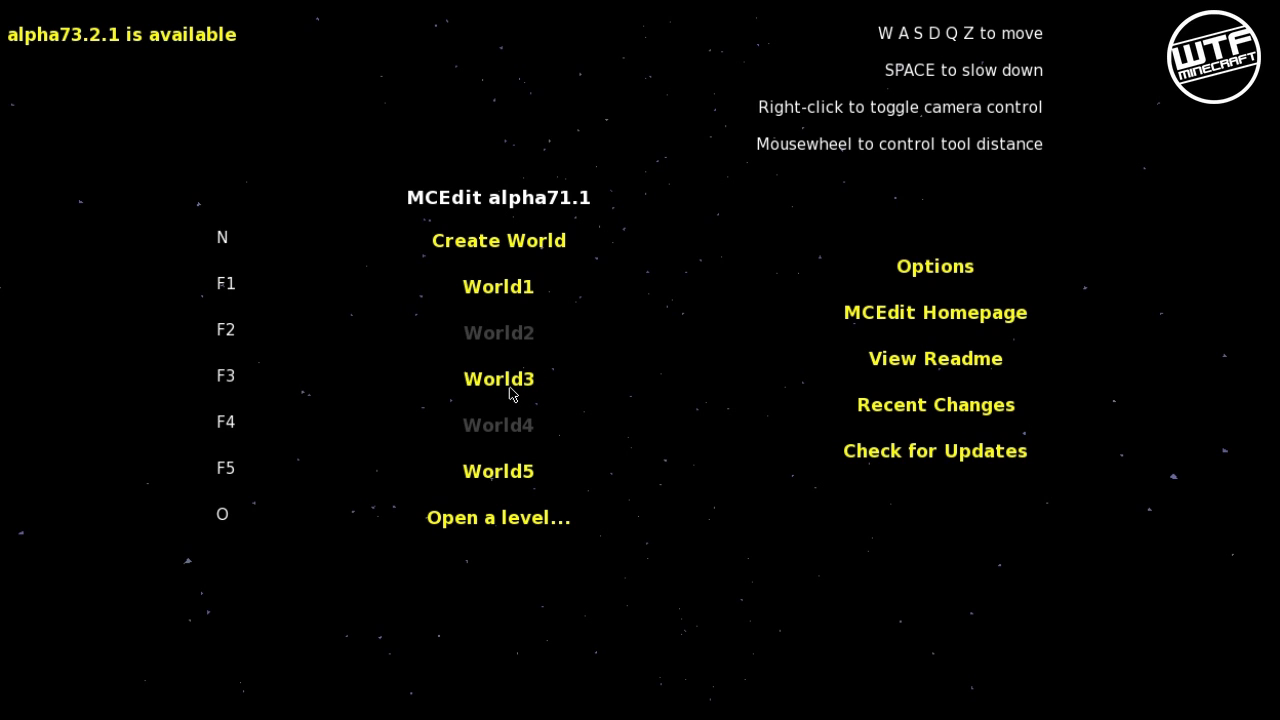
Step: Open World3 and fly across the grassy terrain to the sandy shore beside the water
left_click(501, 388)
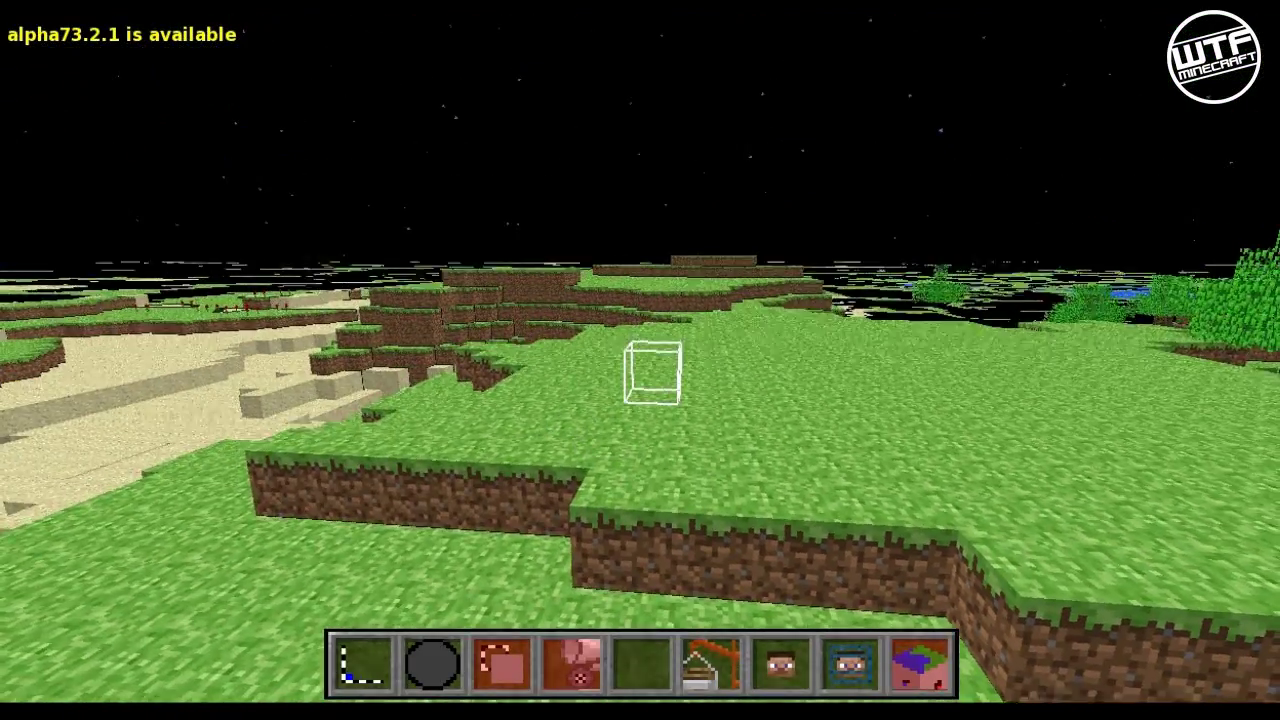
key("w")
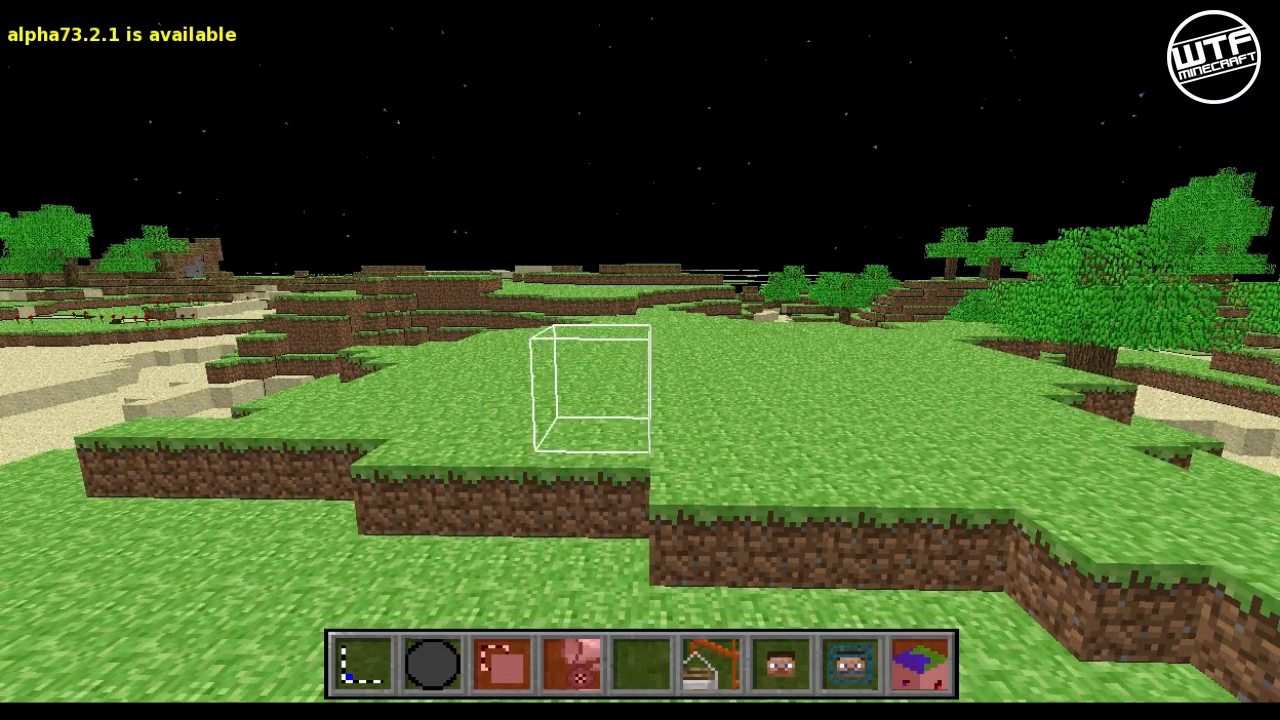
key("w")
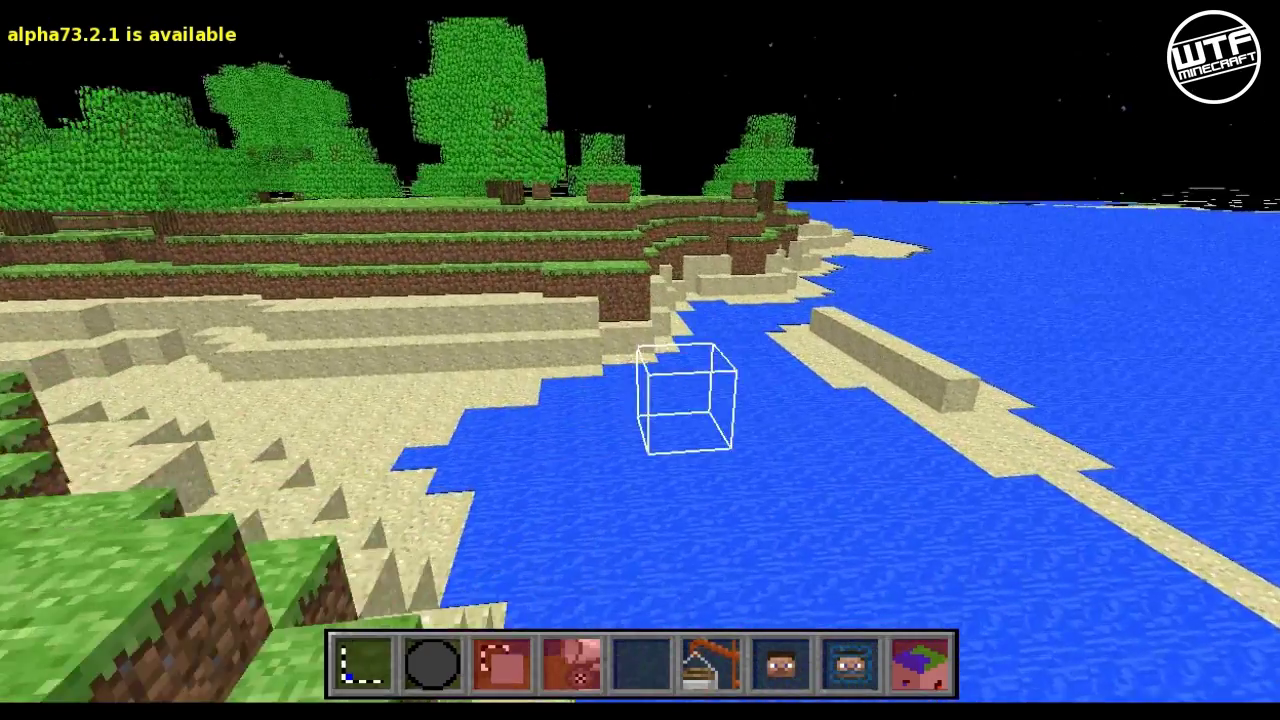
key("w")
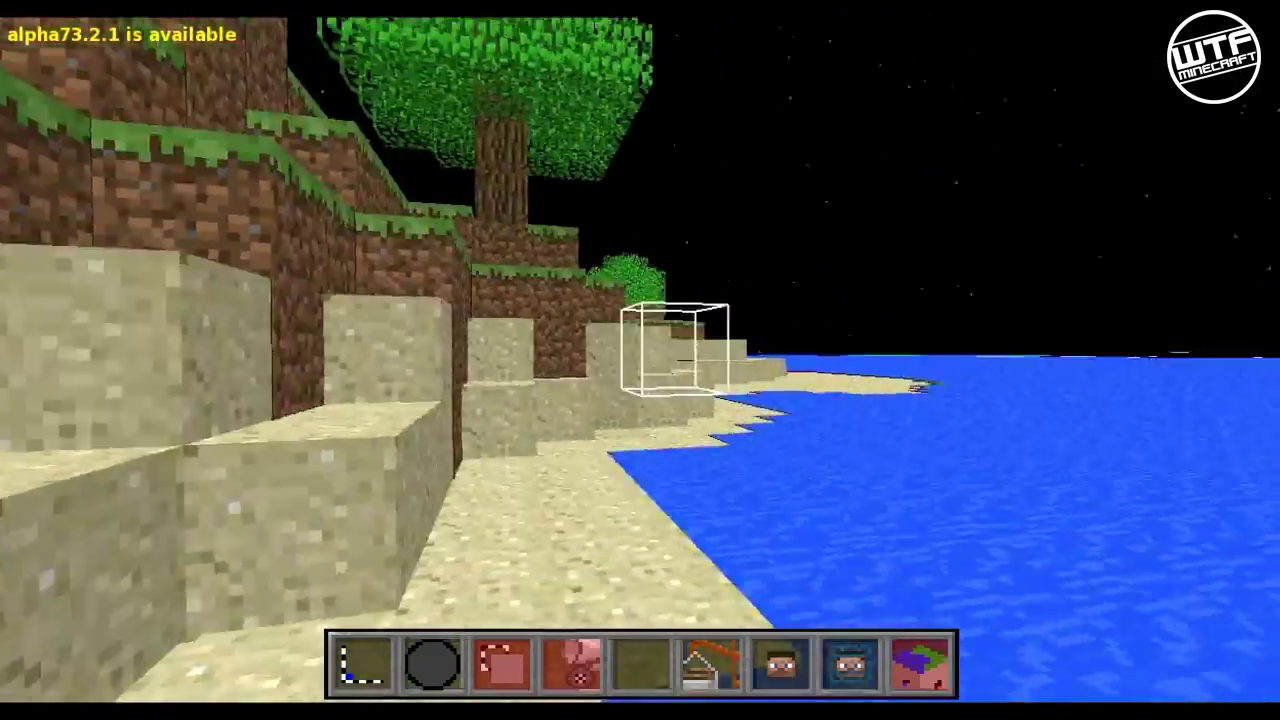
key("w")
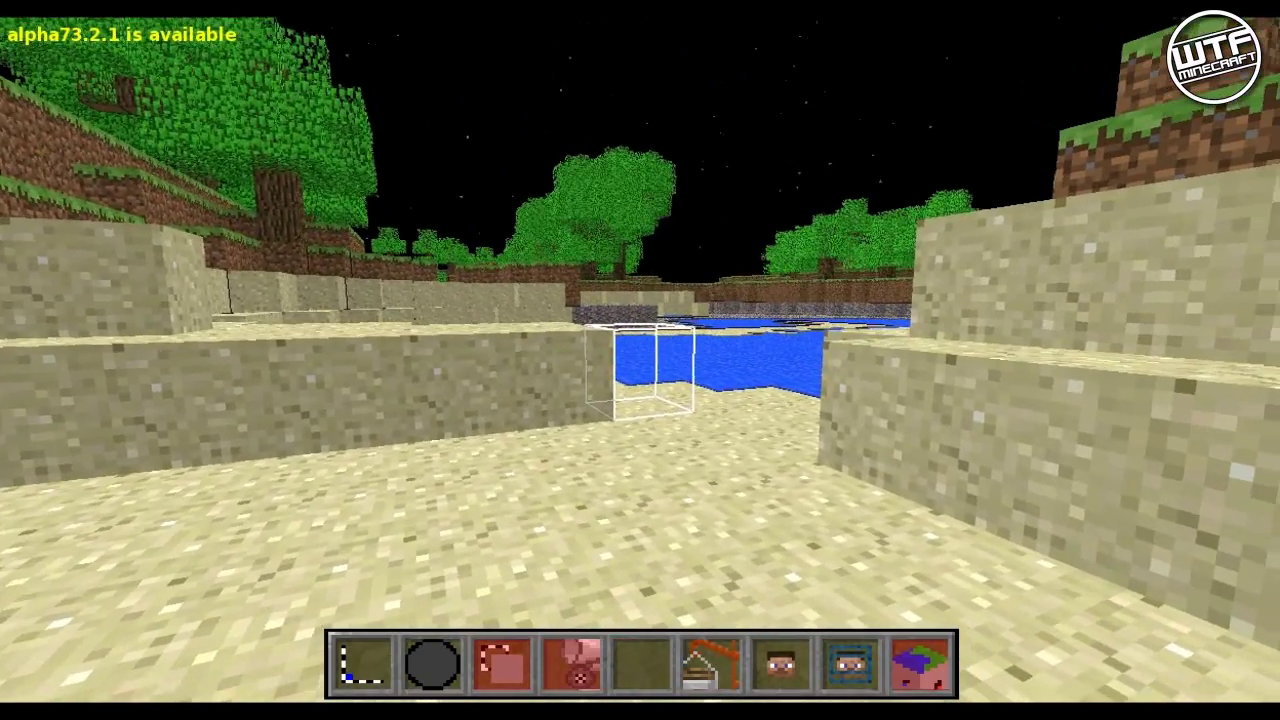
key("1")
right_click(640, 360)
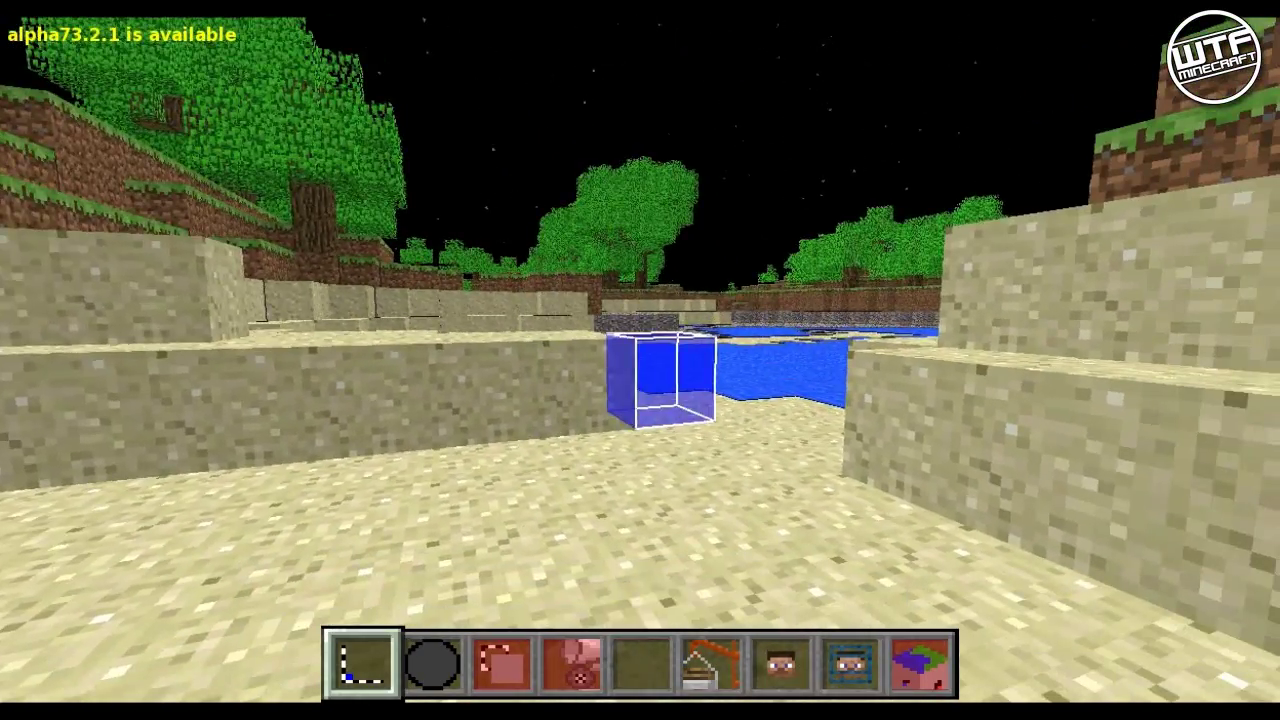
Step: Set the selection's first corner, then fly up and back over the terrain
left_click(640, 360)
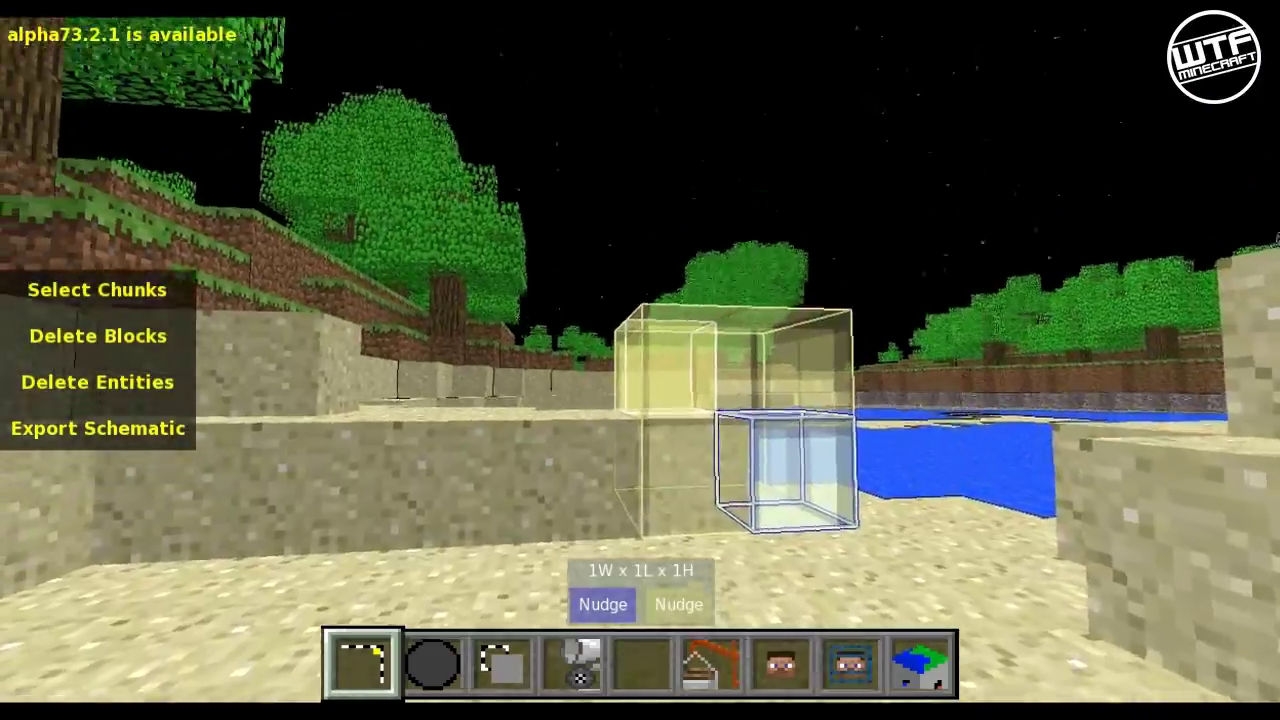
key("w")
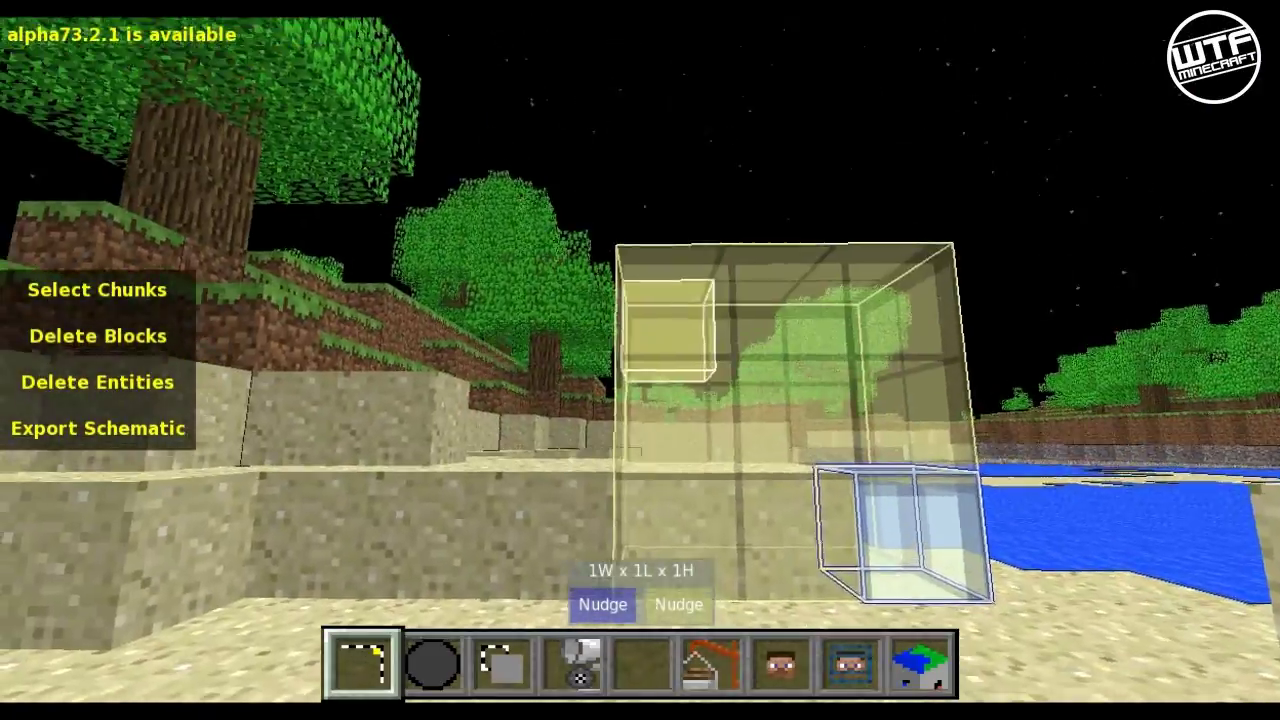
key("w")
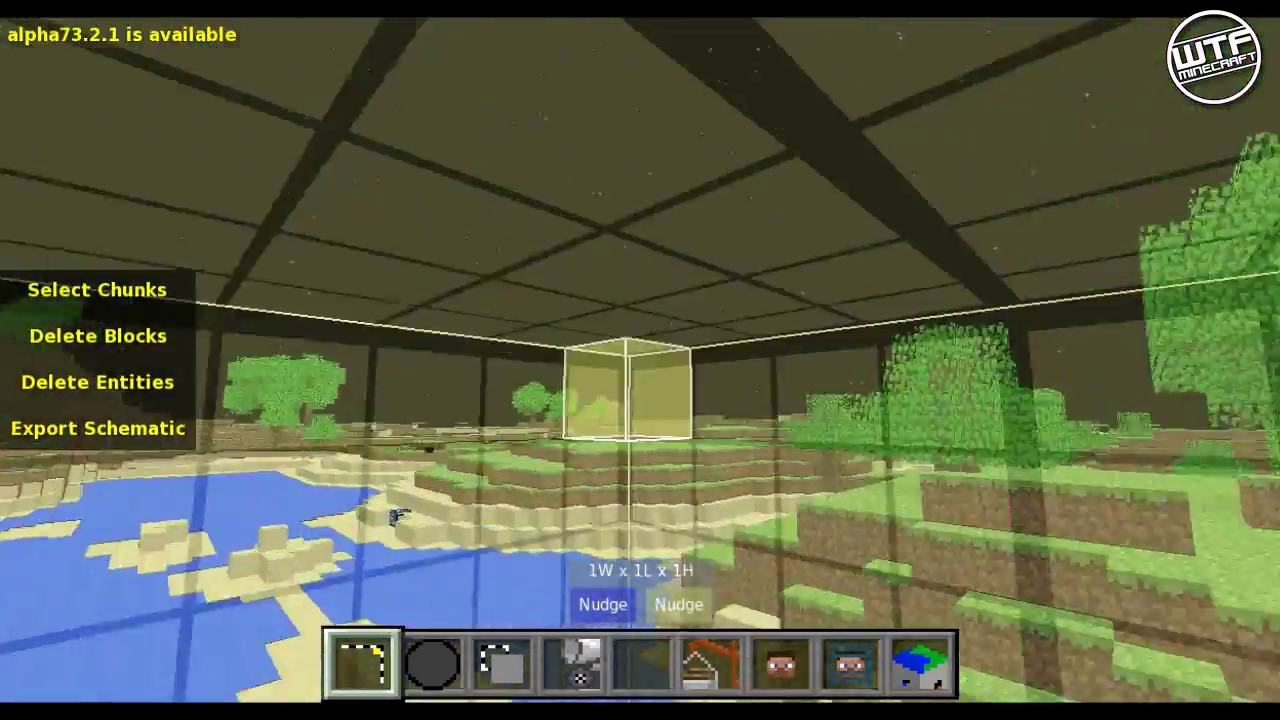
key("q")
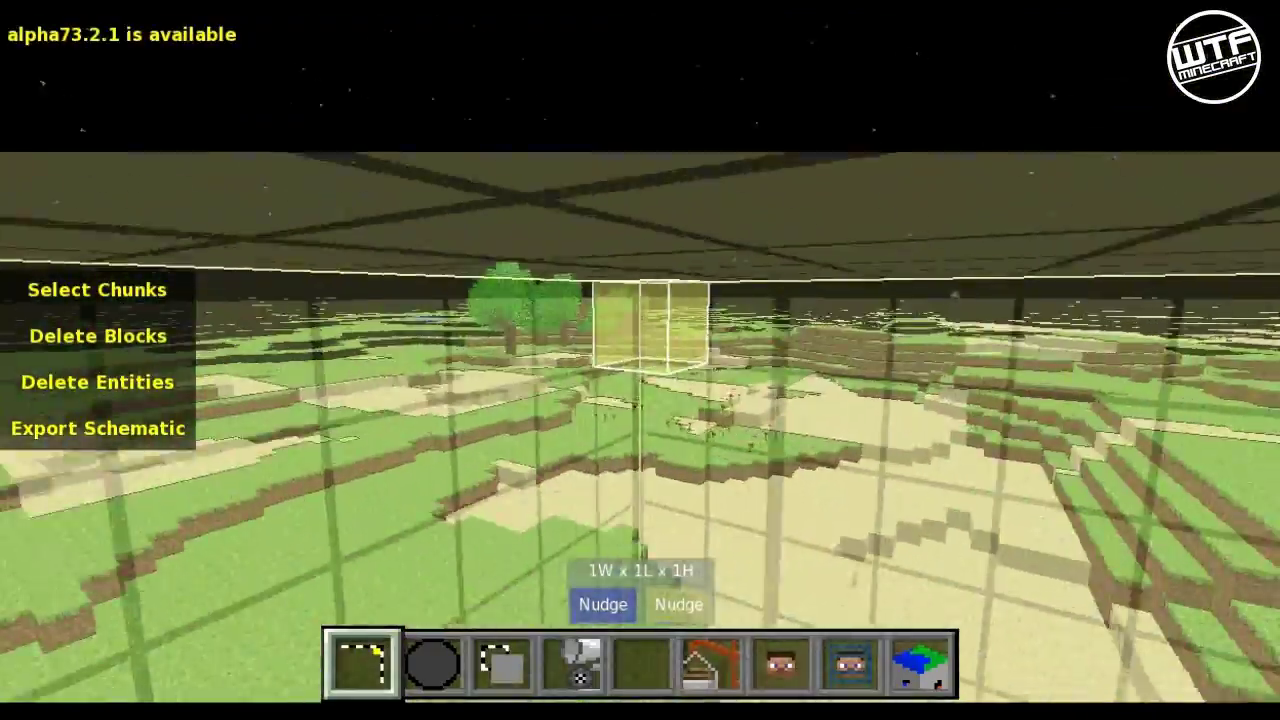
key("s")
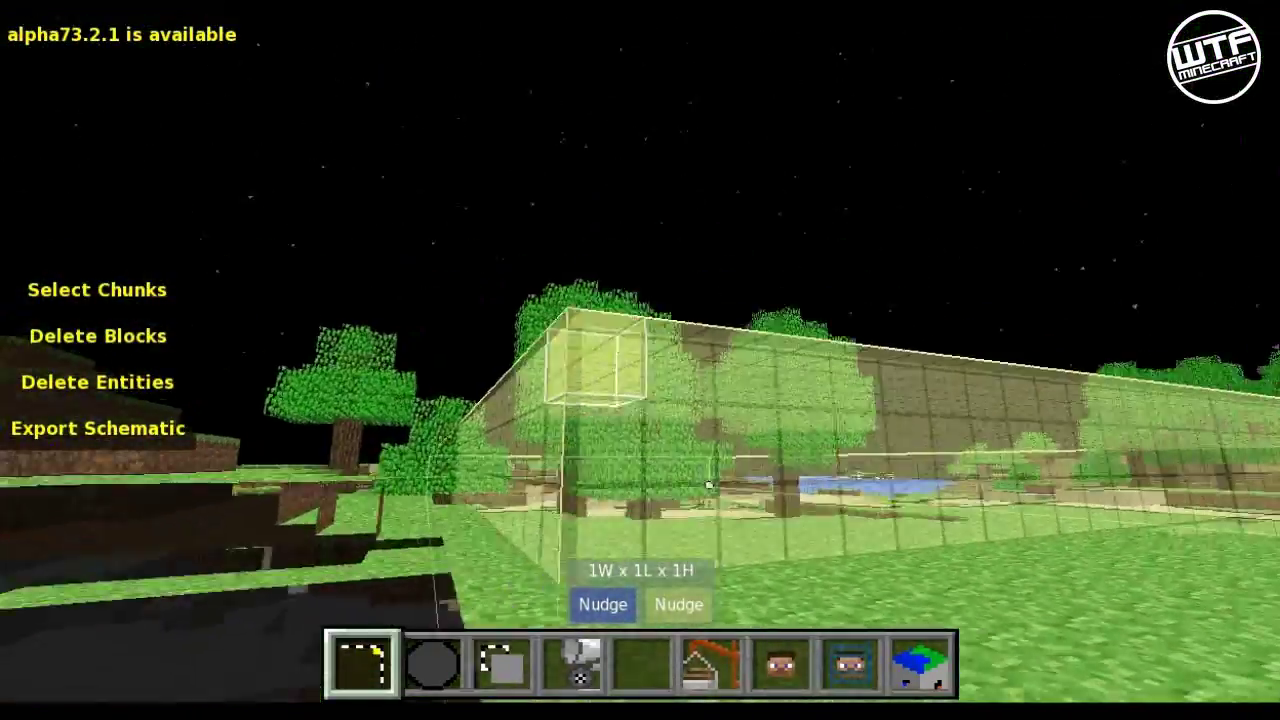
Step: Set the opposite corner to make an 89×142×22 selection, then start a fill
right_click_drag(700, 483, 678, 303)
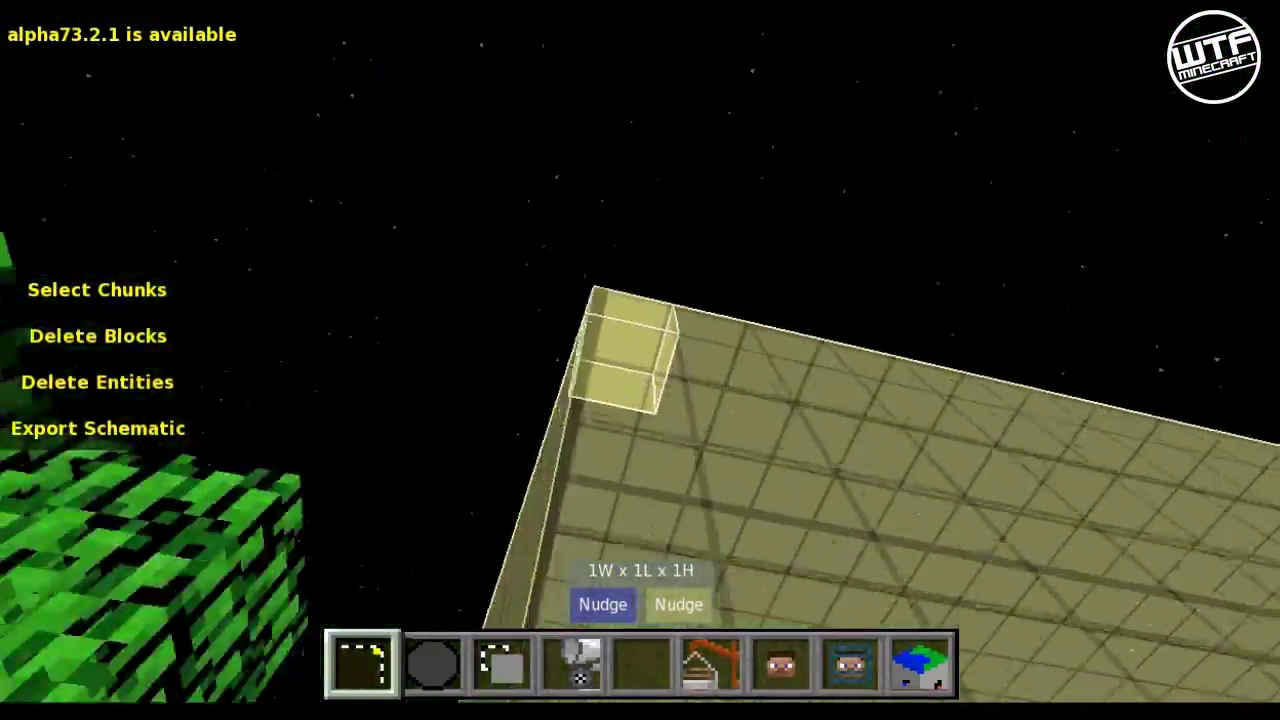
key("q")
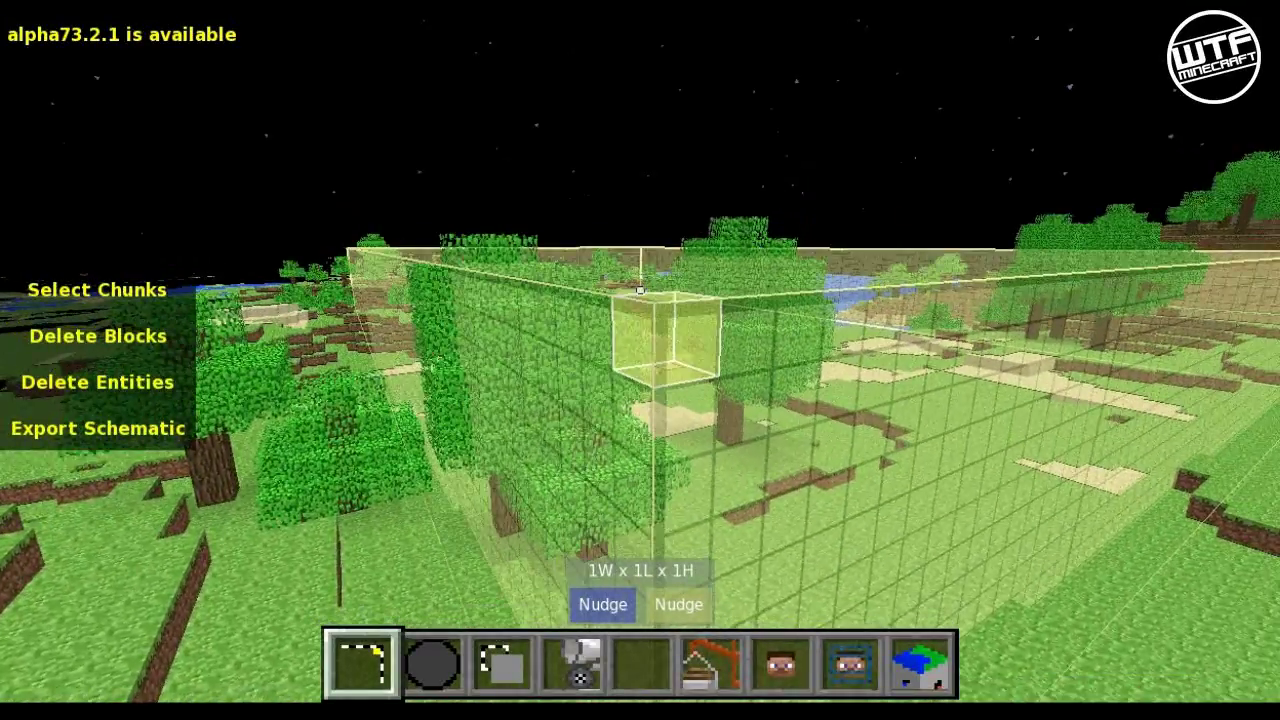
key("s")
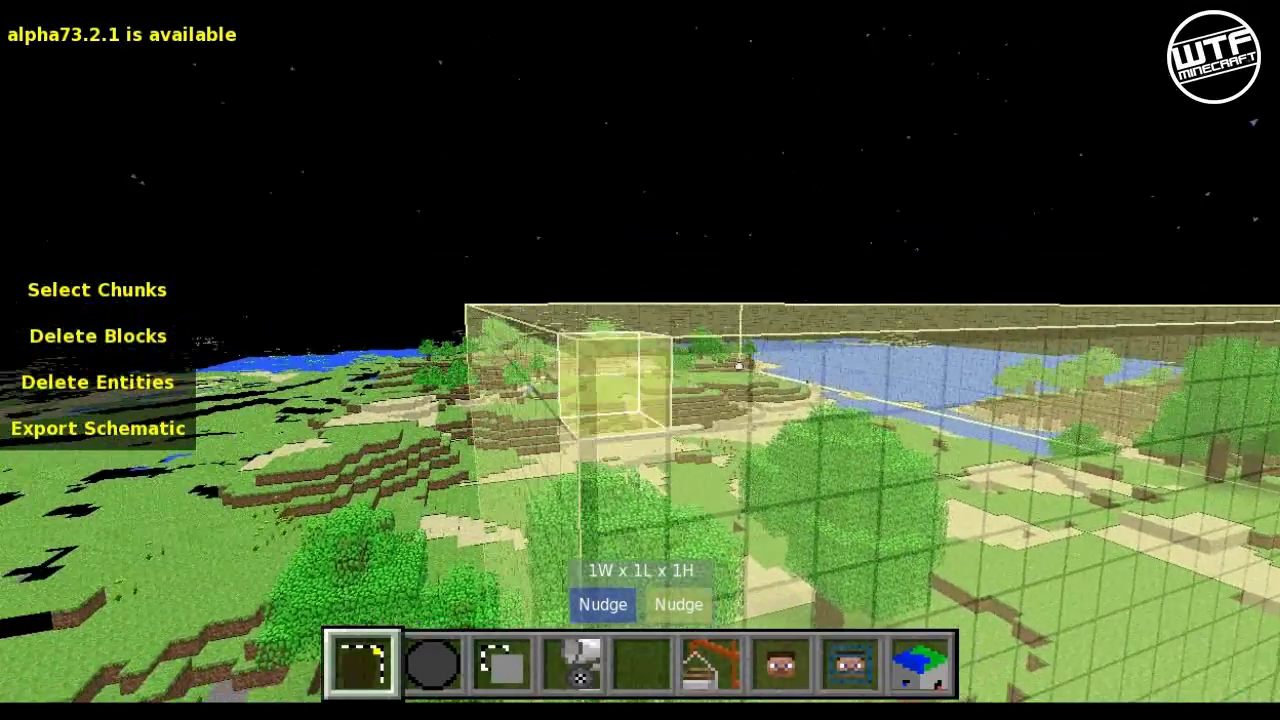
left_click(640, 360)
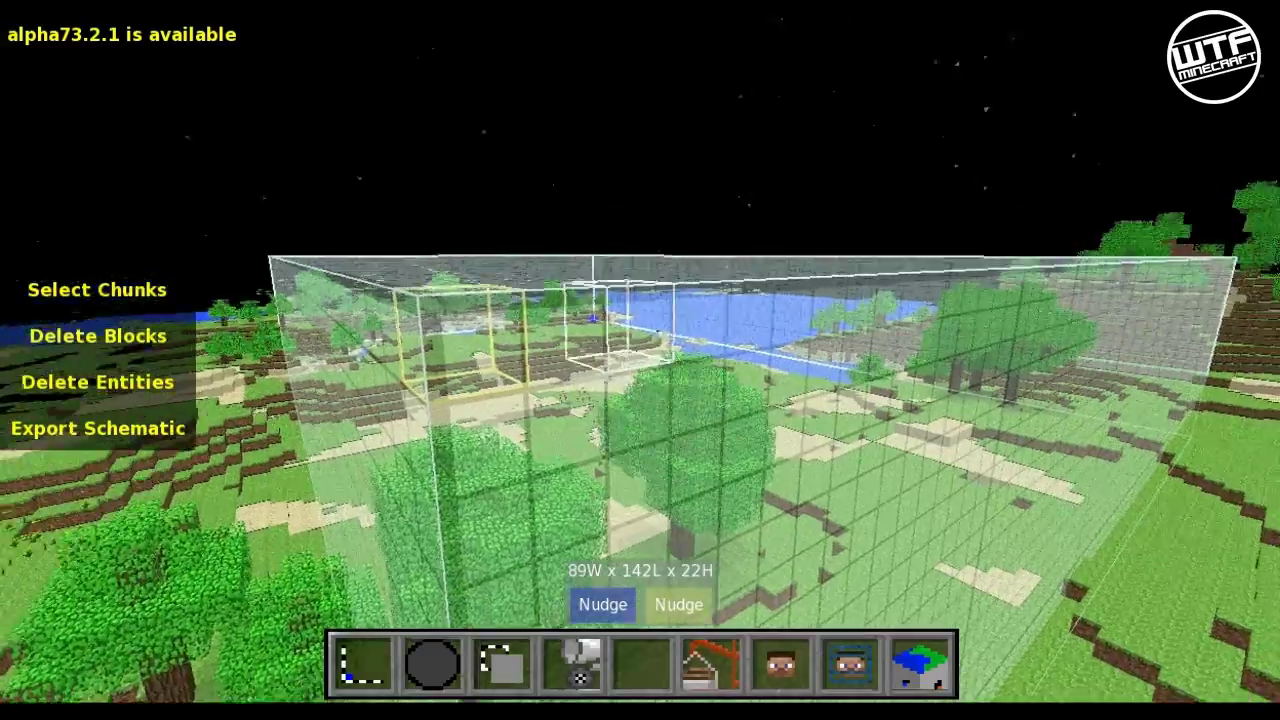
key("w")
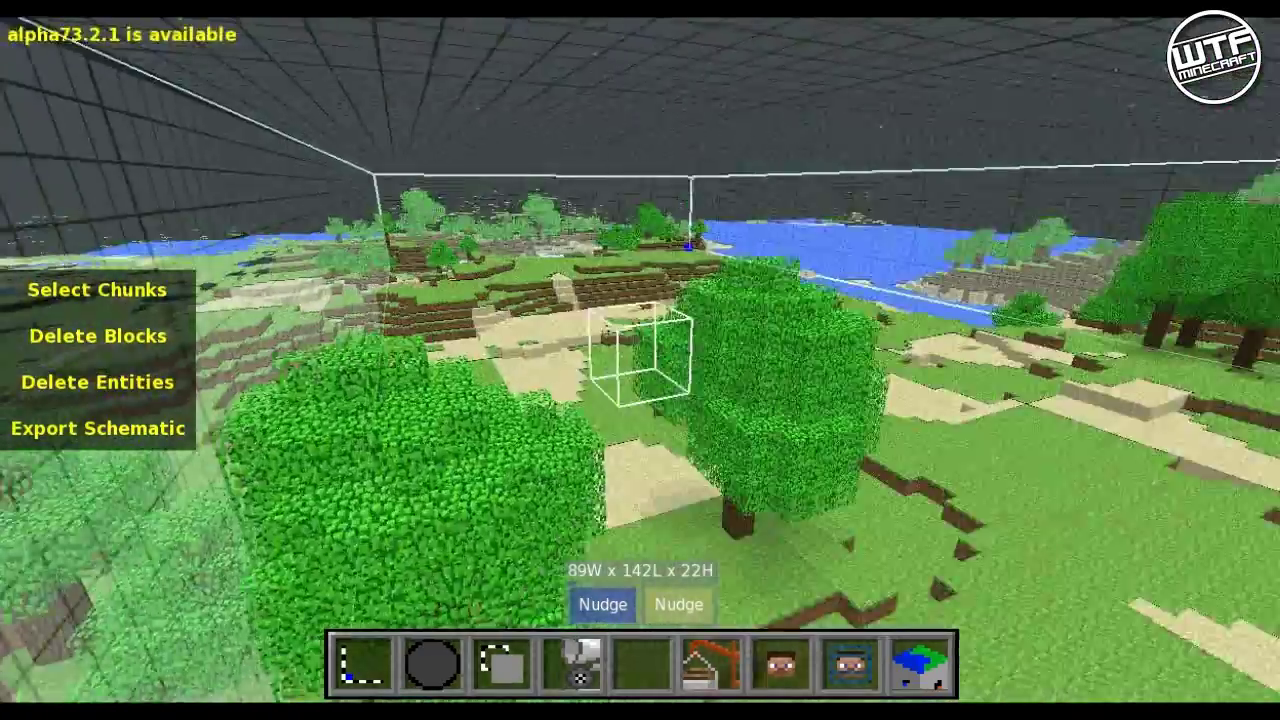
key("s")
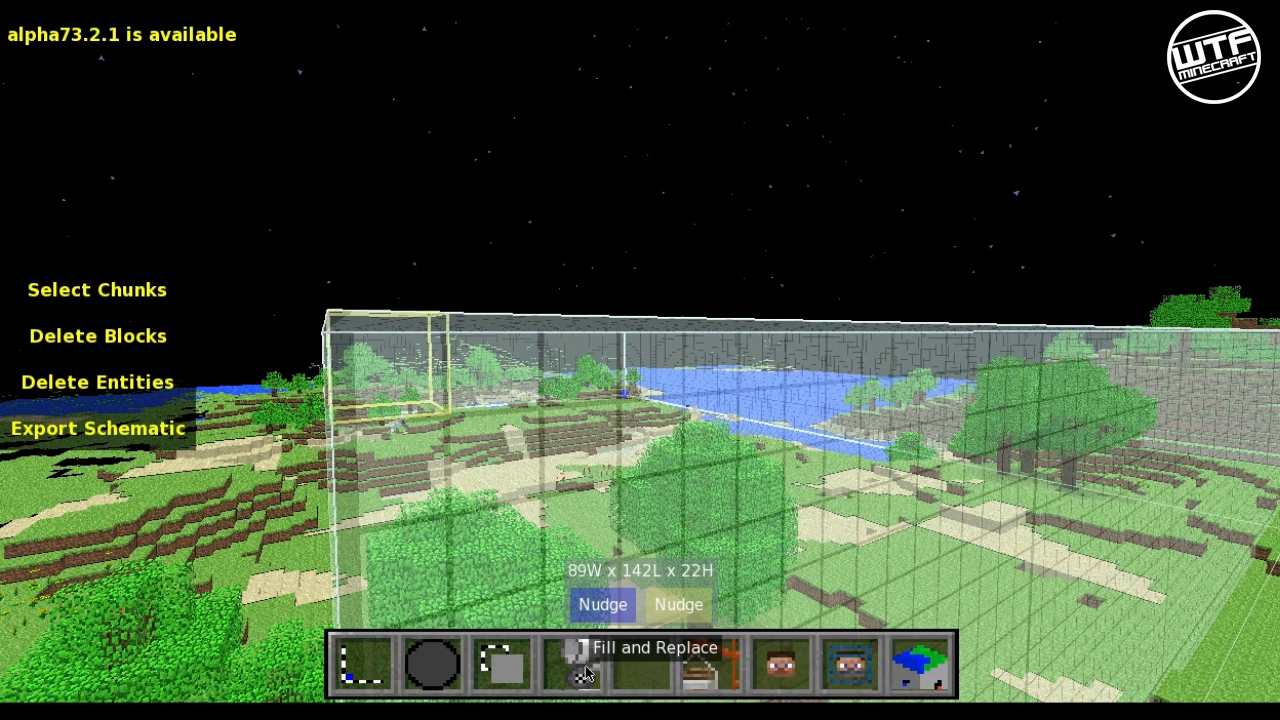
left_click(588, 677)
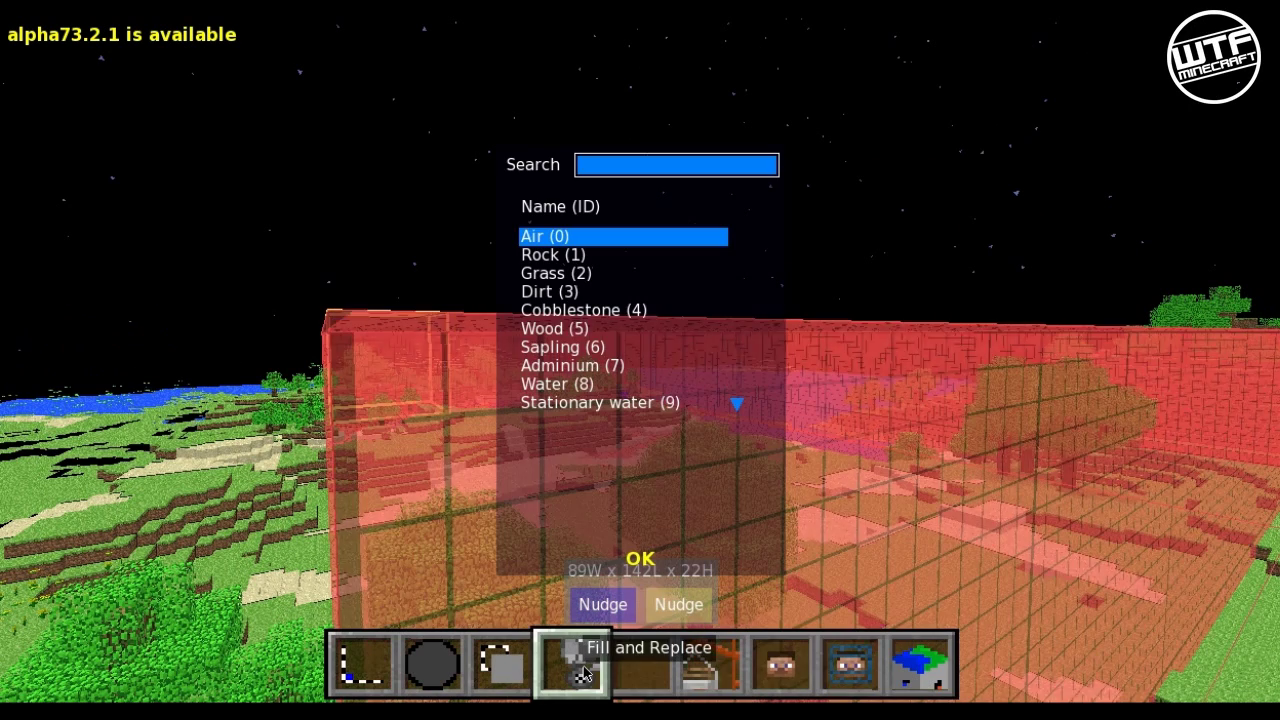
Step: Fill the 89×142×22 region with Air, clearing its terrain and trees
left_click(640, 560)
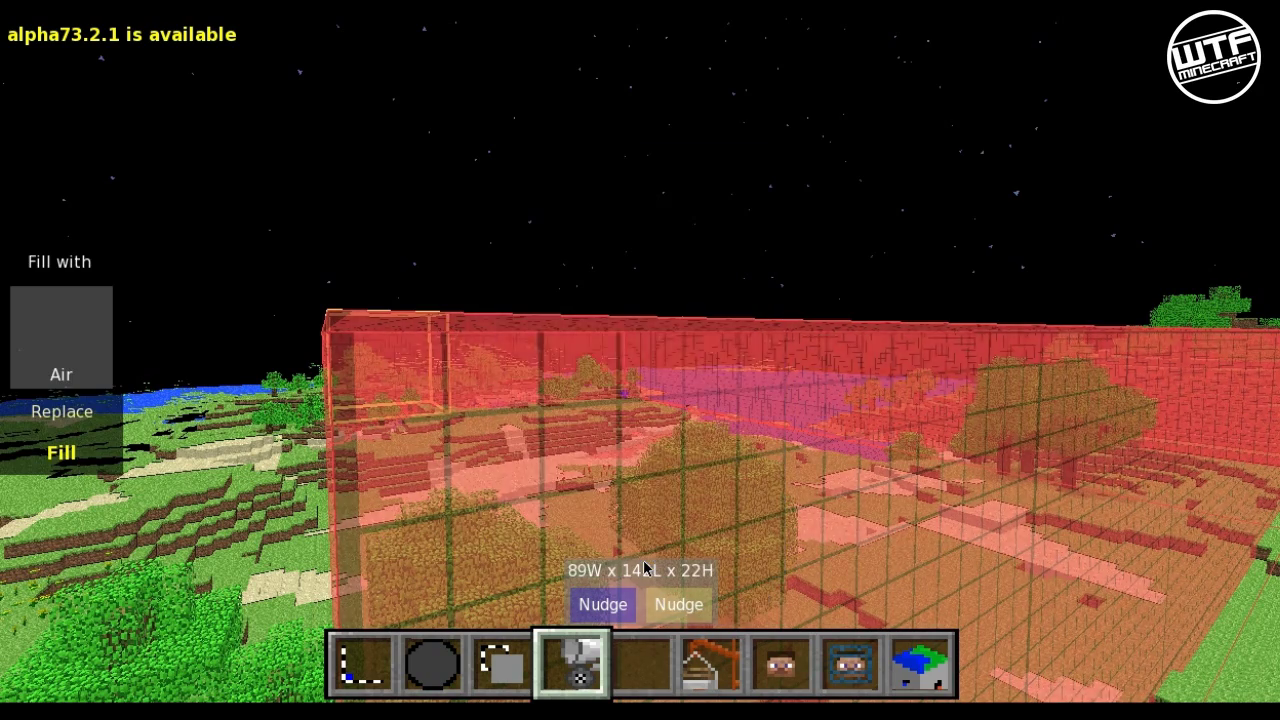
left_click(60, 455)
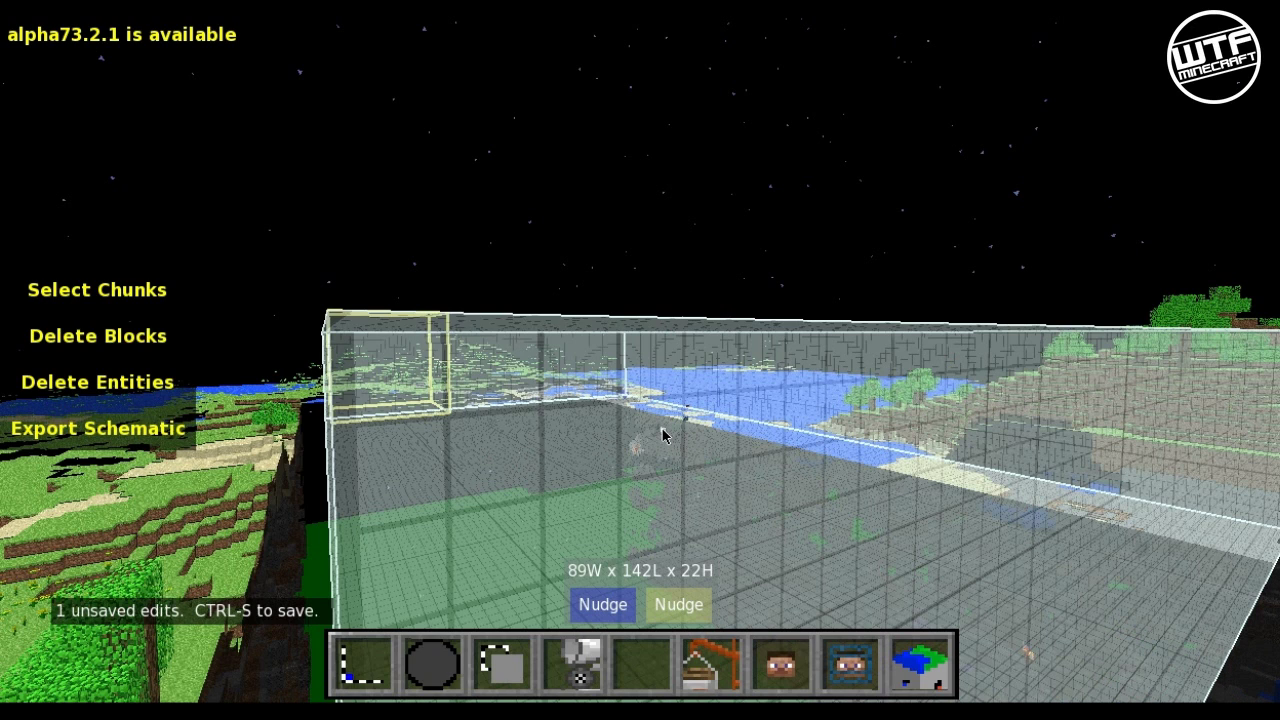
Step: Fly over the cleared area to the corner of the stone wall
key("w")
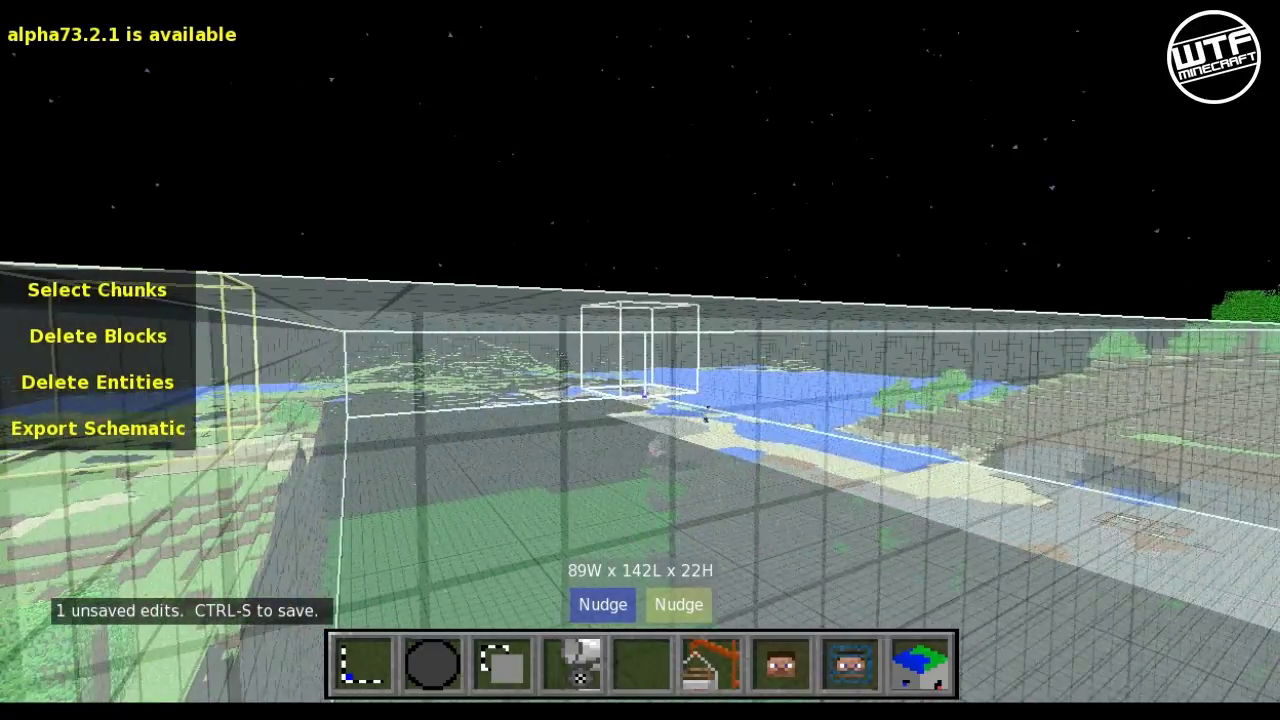
key("w")
key("s")
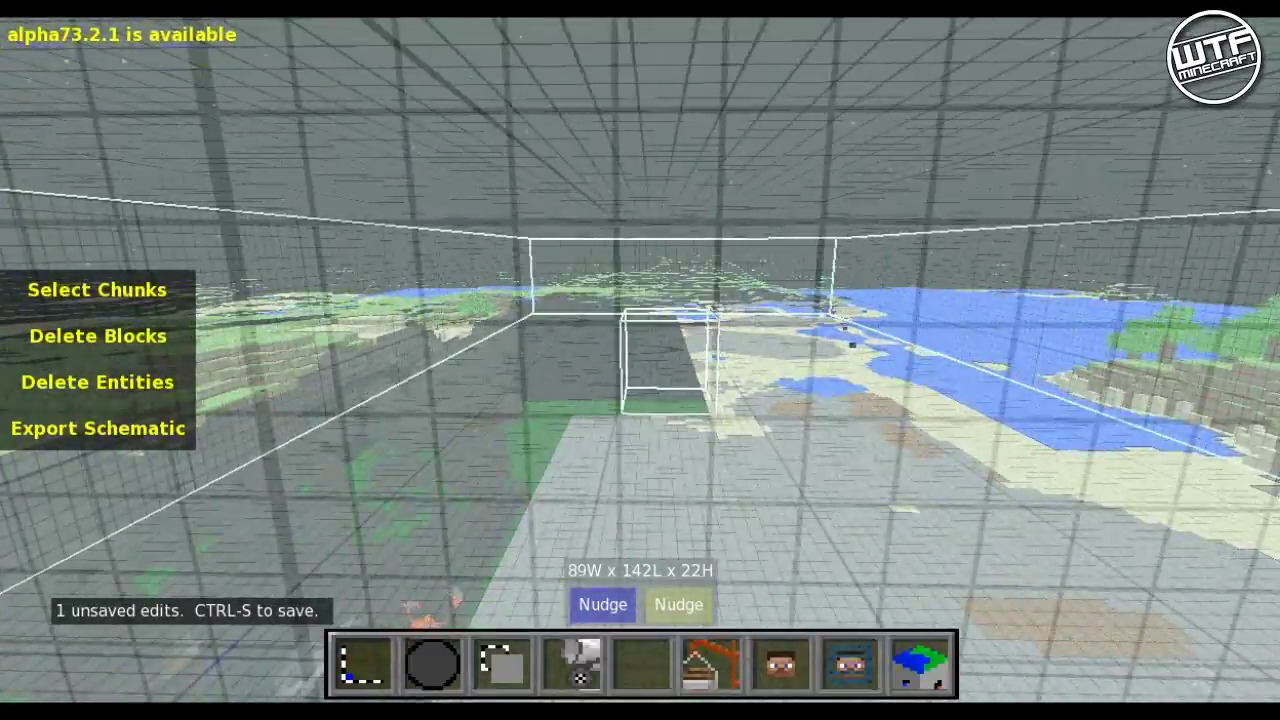
key("d")
key("w")
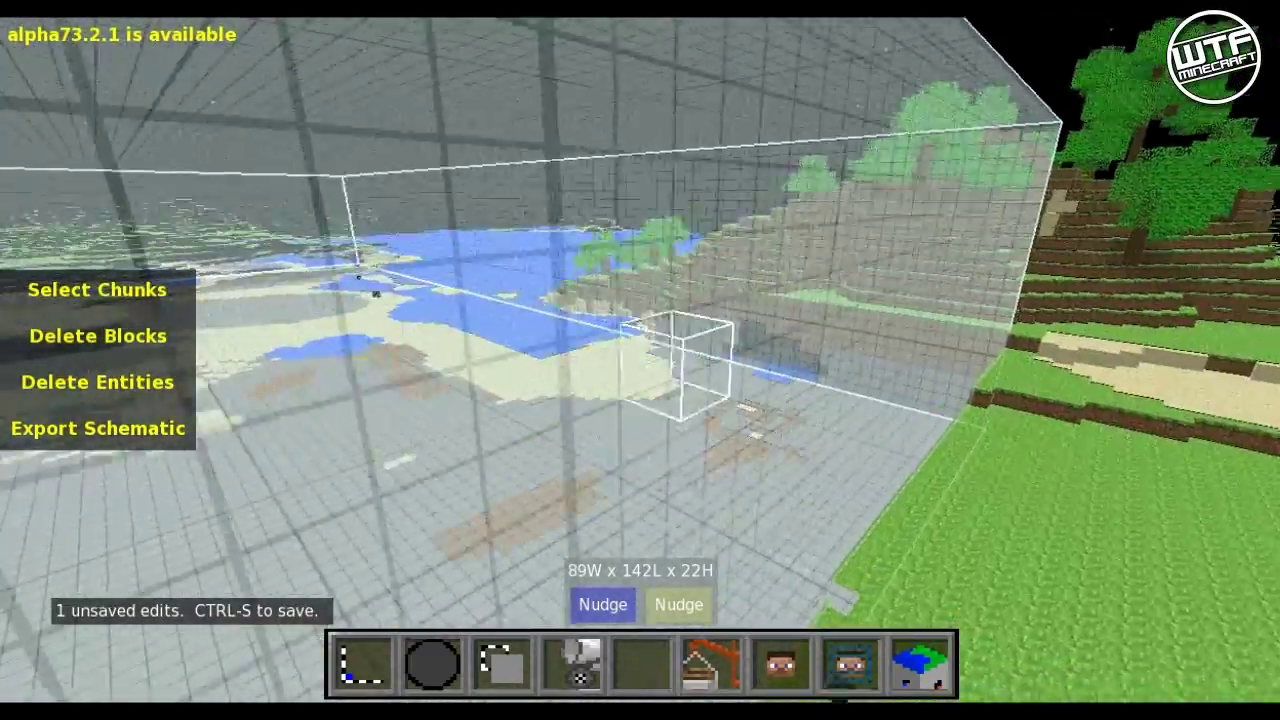
key("w")
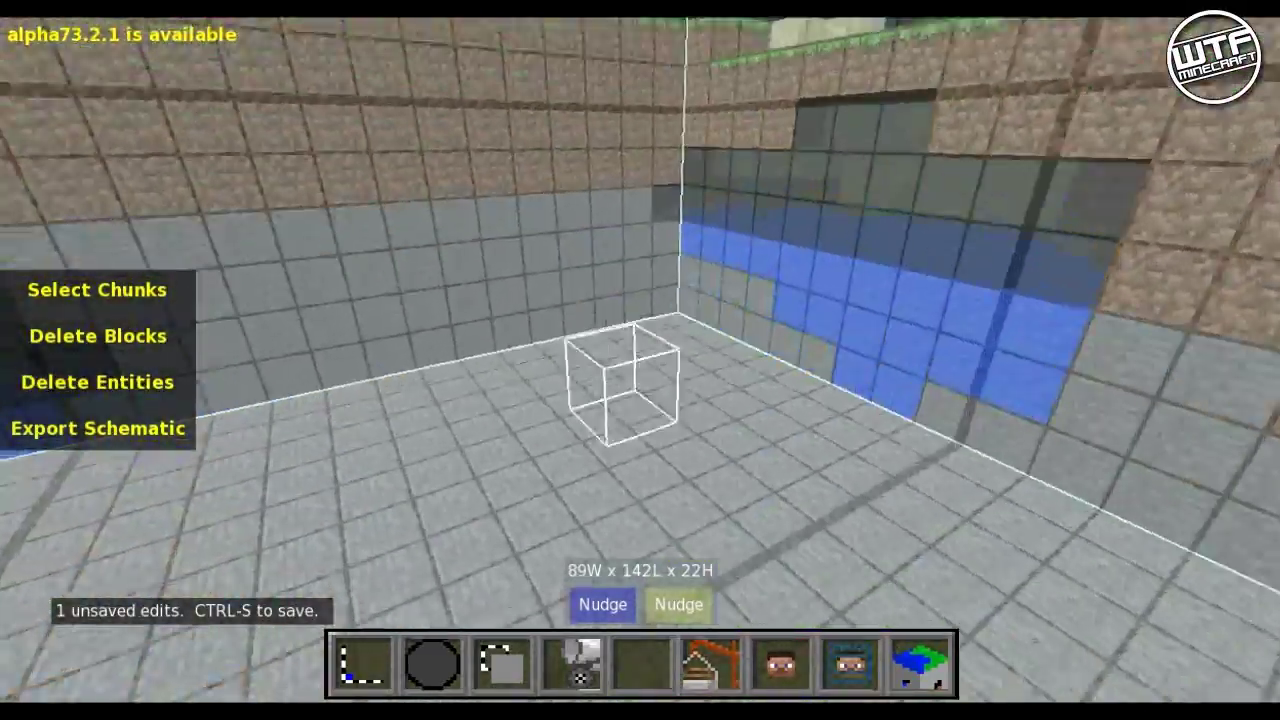
key("a")
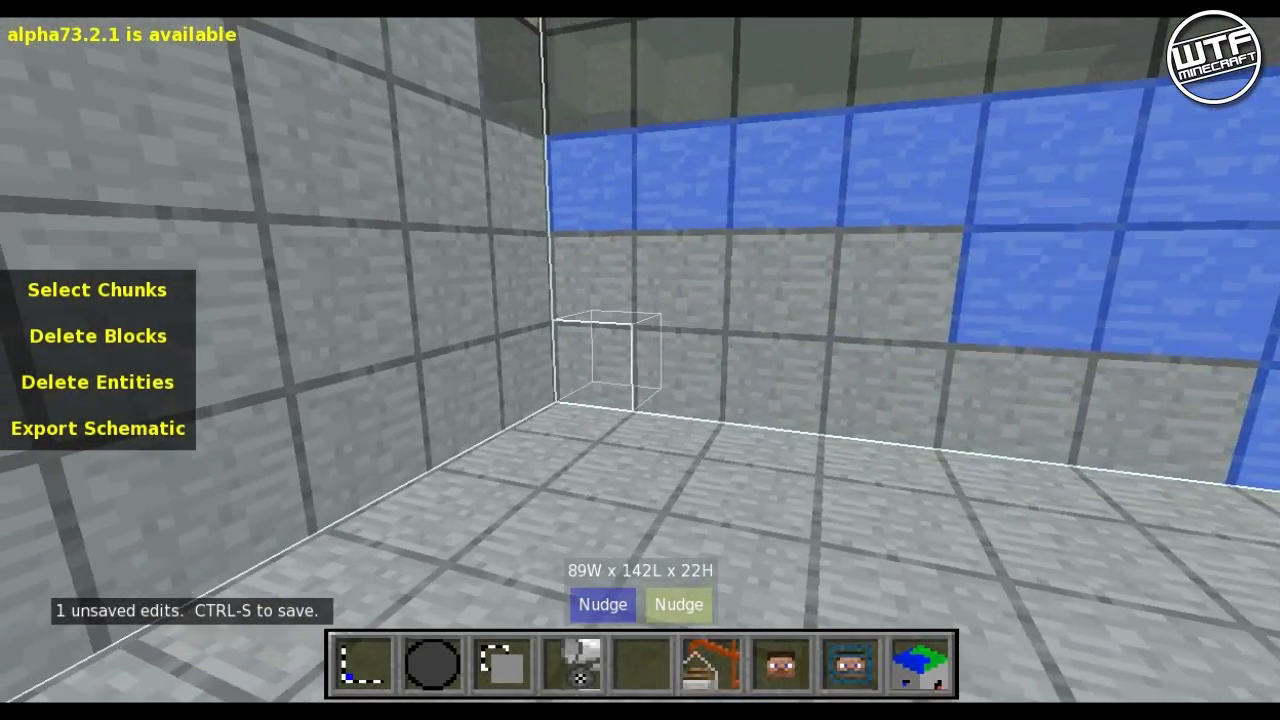
key("d")
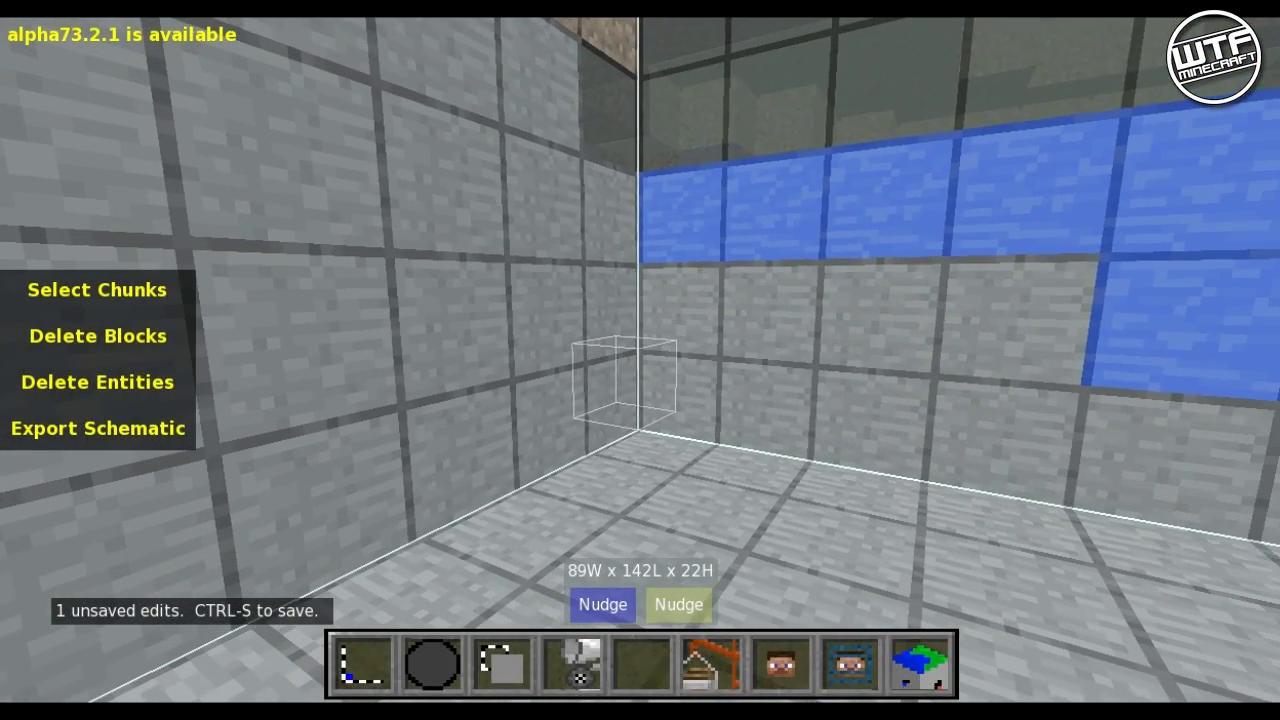
Step: Start a single-block selection at the wall's base and stretch it across the ground
key("1")
left_click(624, 380)
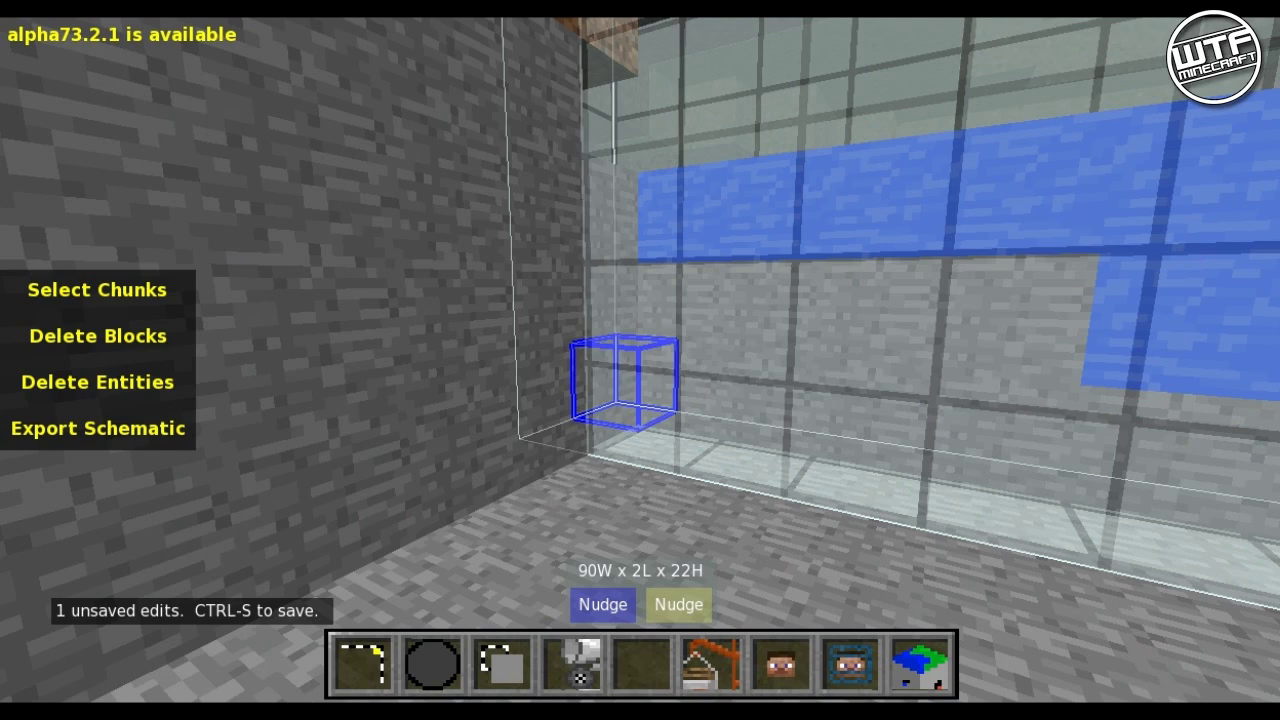
left_click(624, 380)
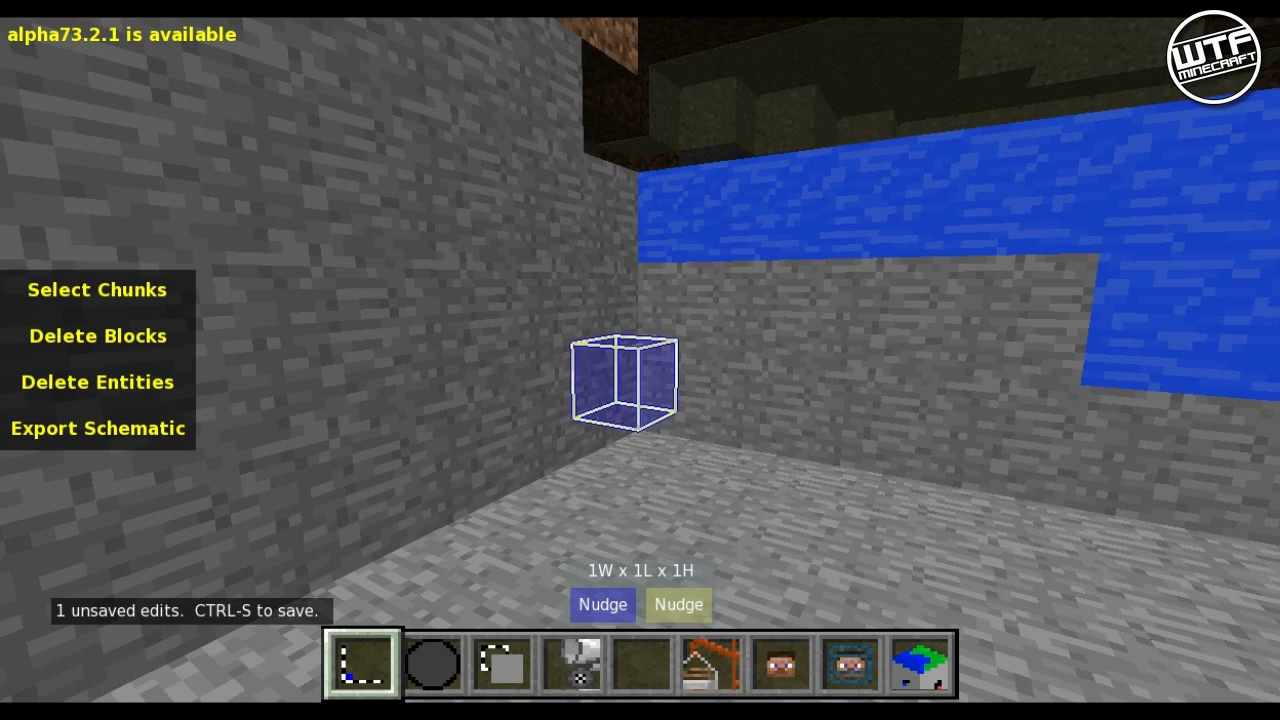
key("1")
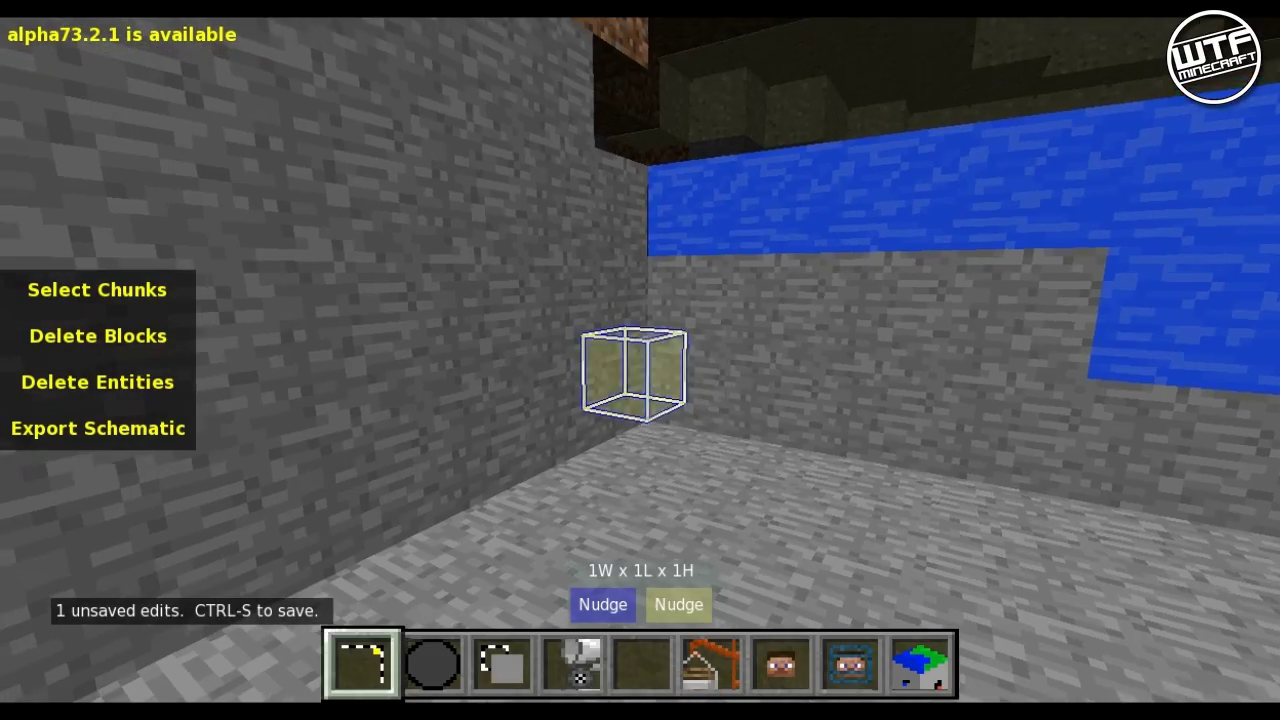
mouse_move(634, 375)
left_mouse_down()
mouse_move(596, 322)
mouse_move(617, 410)
left_mouse_up()
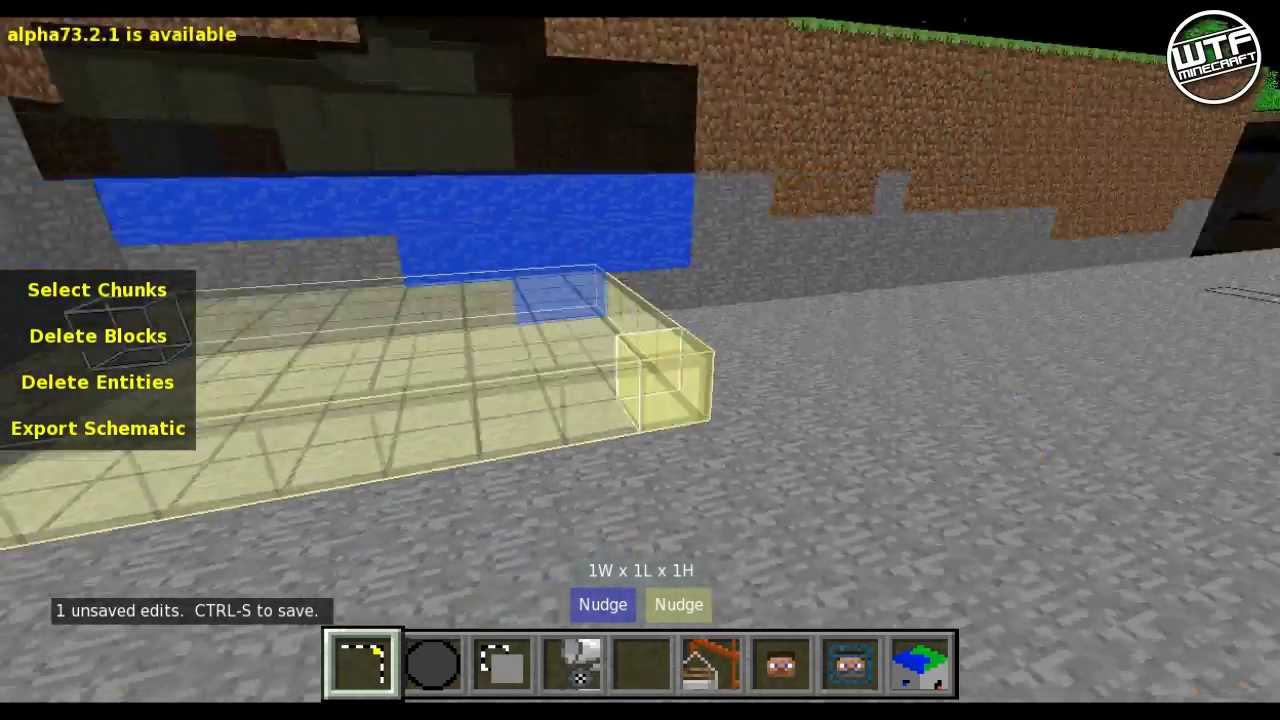
key("z")
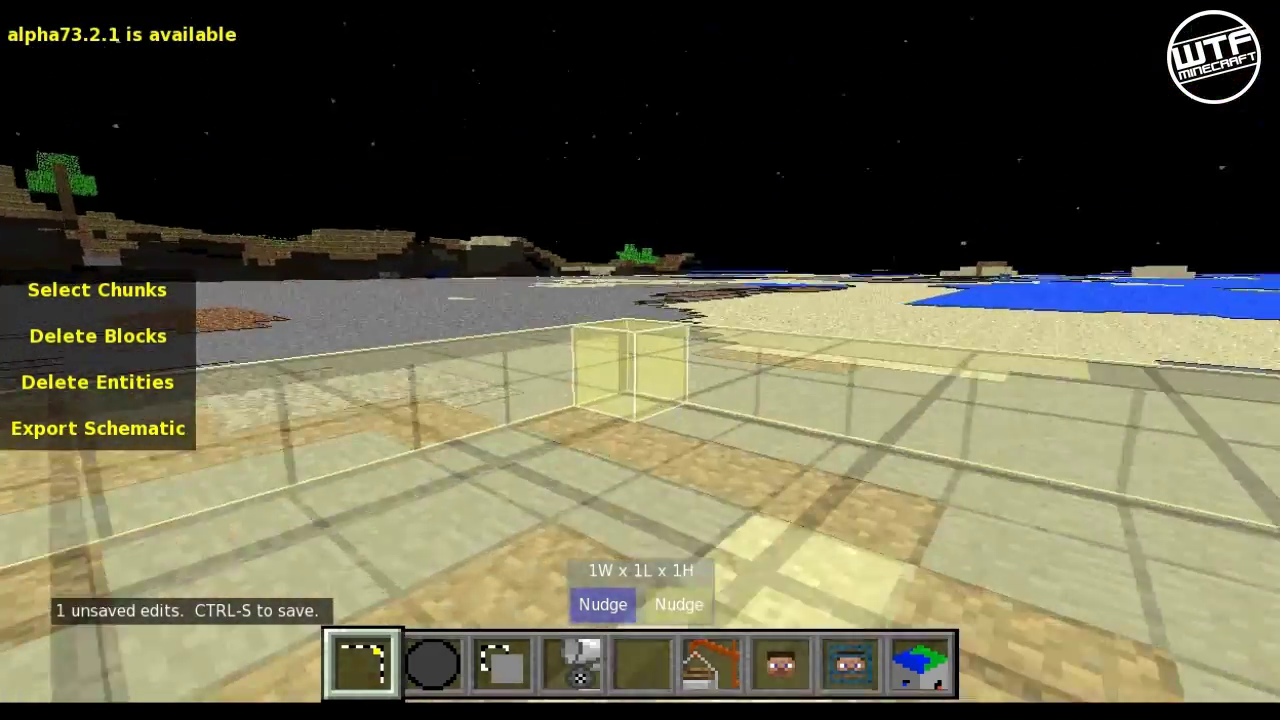
key("q")
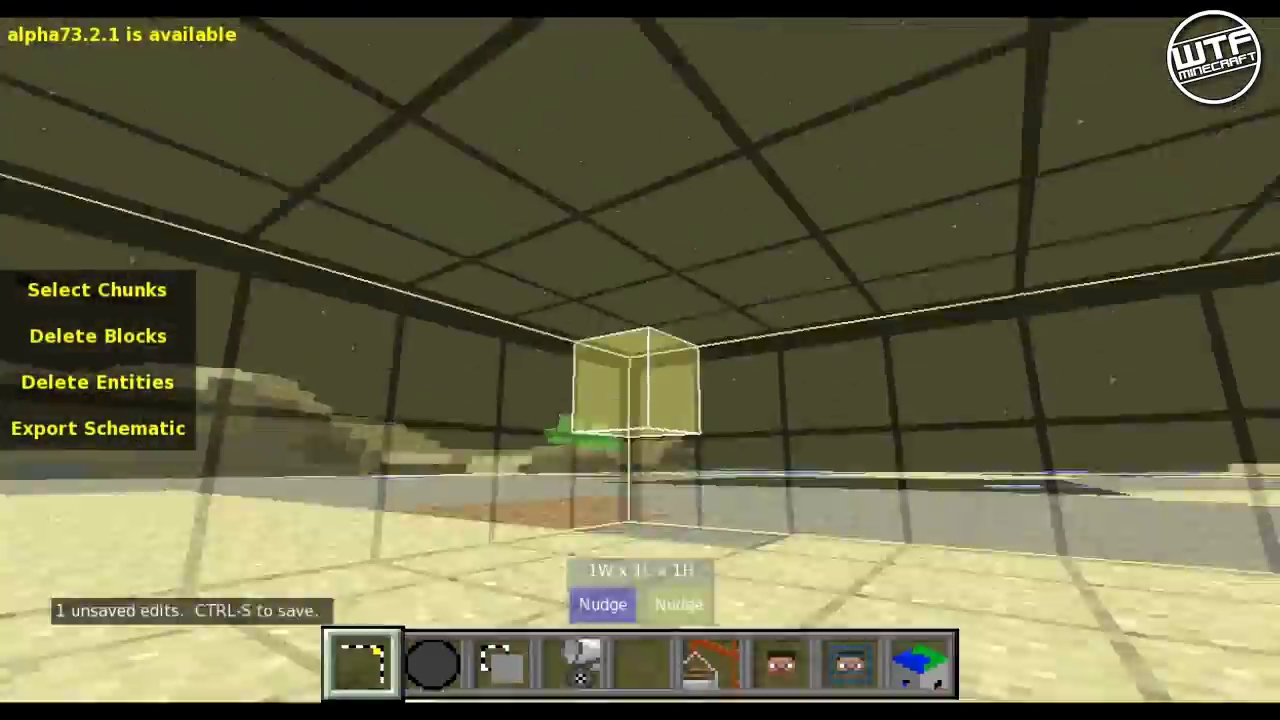
key("s")
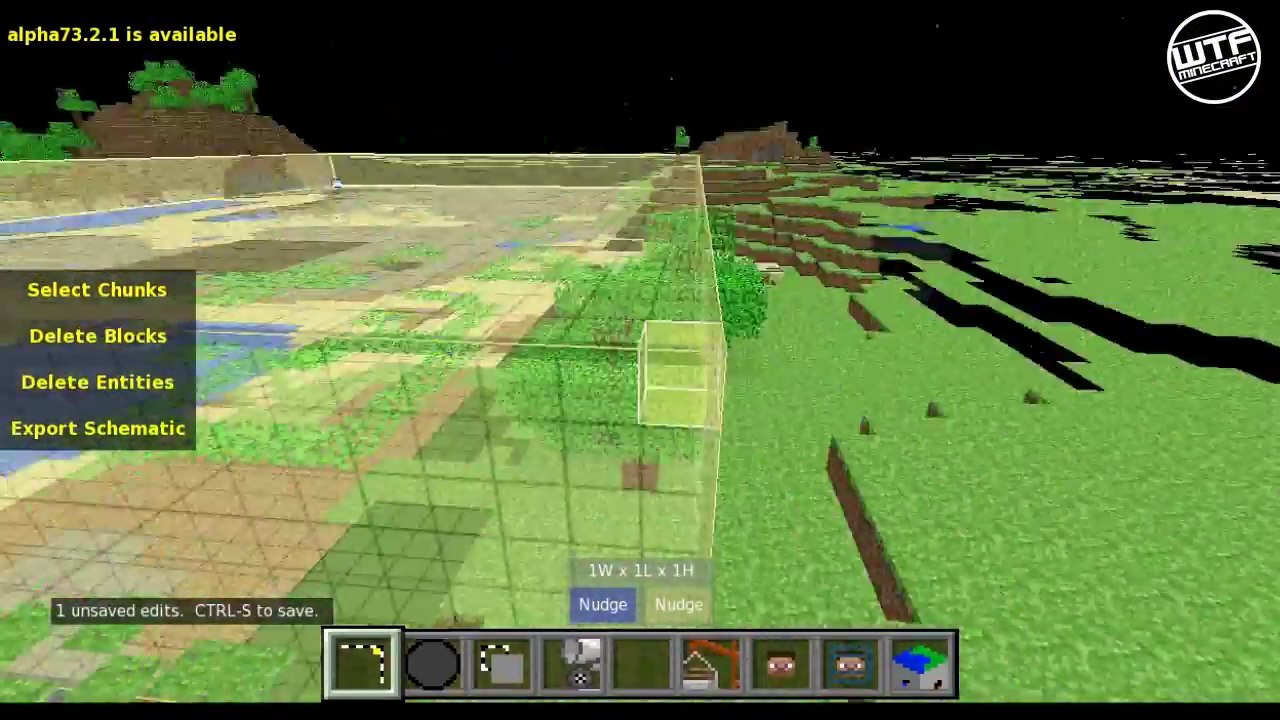
Step: Adjust the view to look over the 89×143×3 selection
key("j")
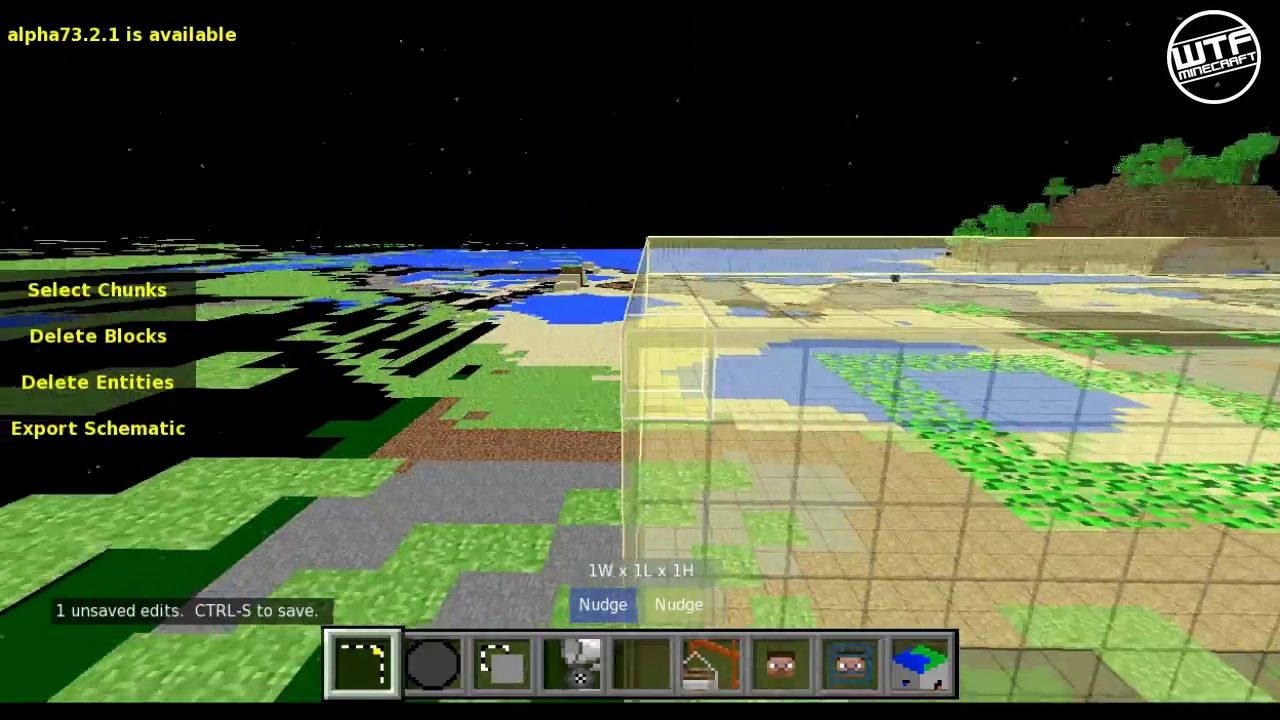
key("k")
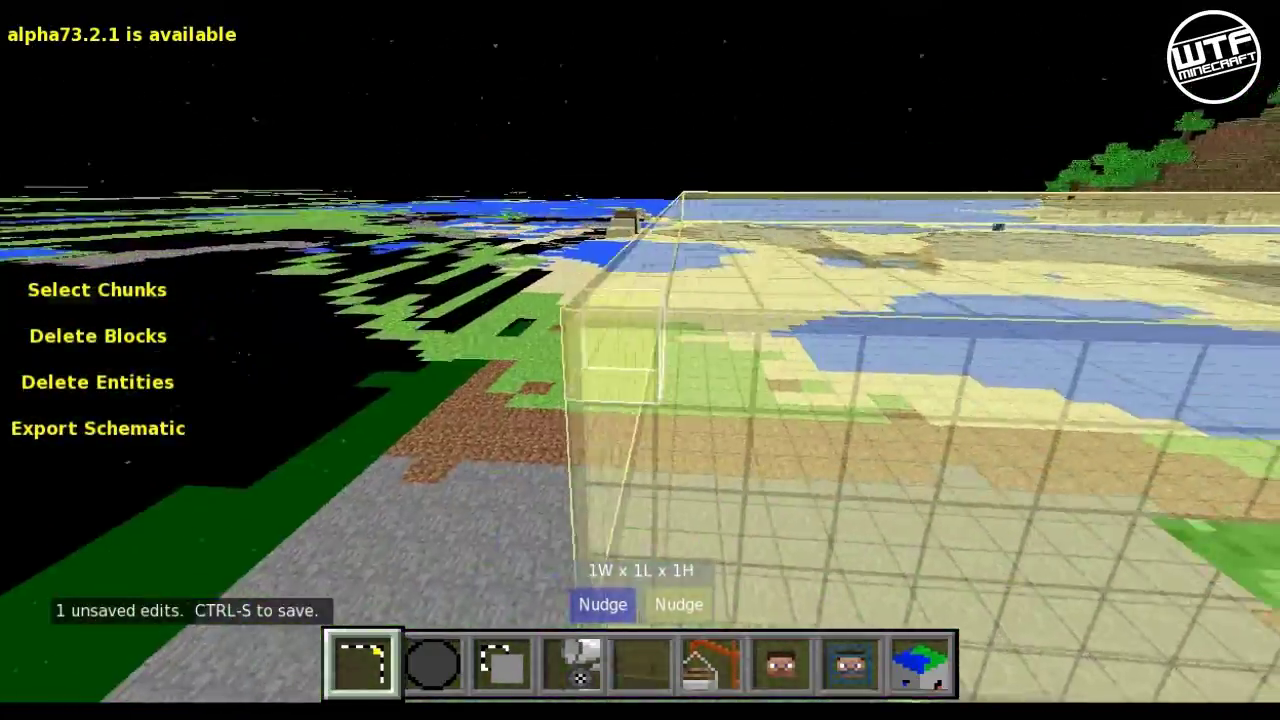
key("k")
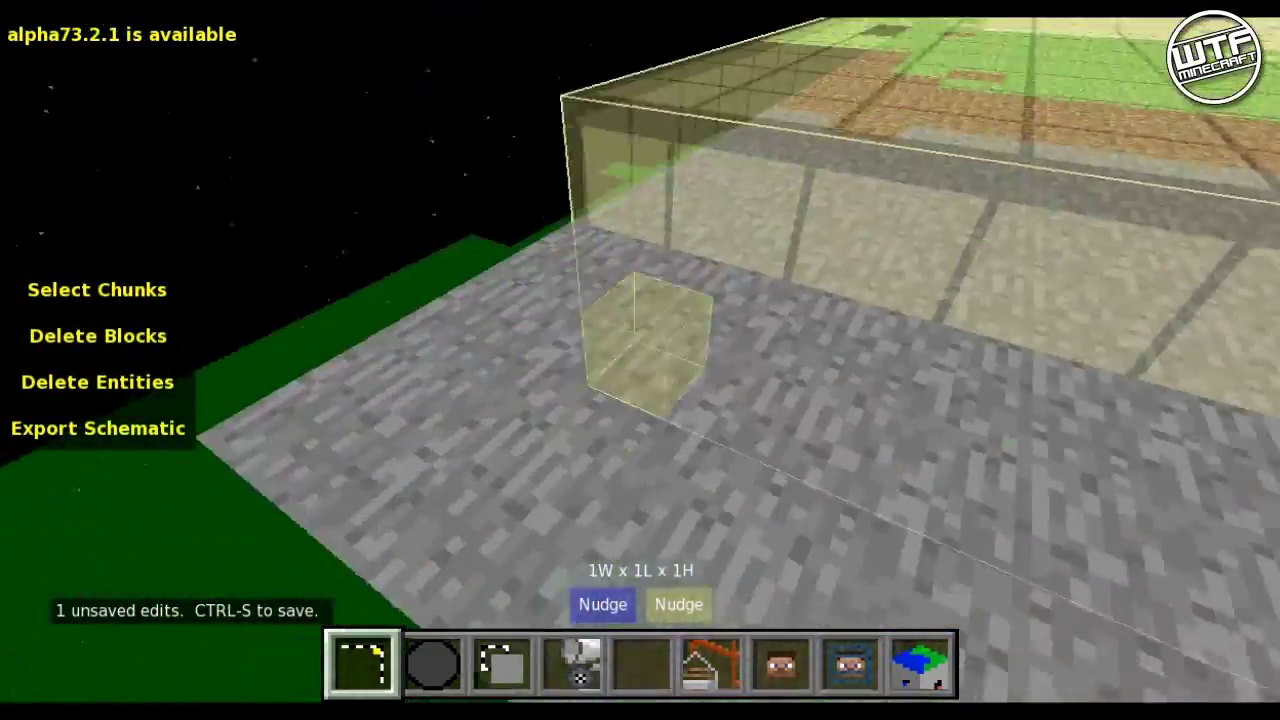
key("k")
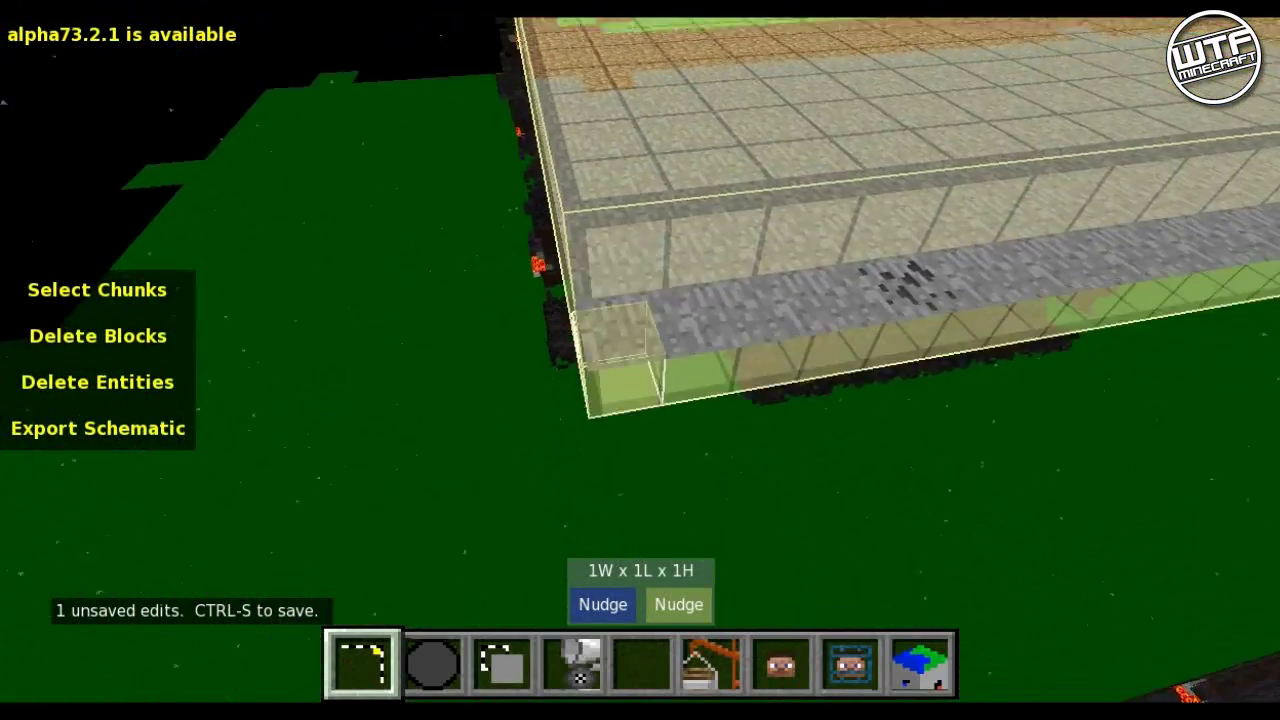
key("i")
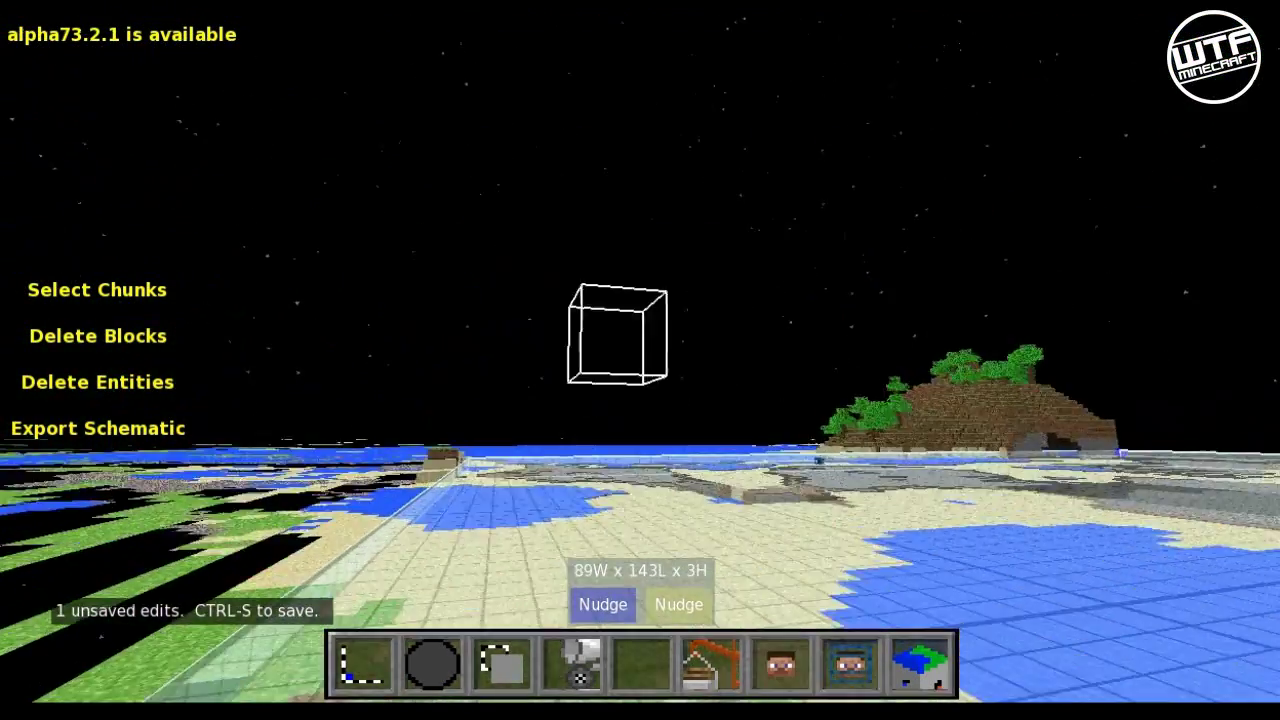
right_click_drag(617, 333, 671, 437)
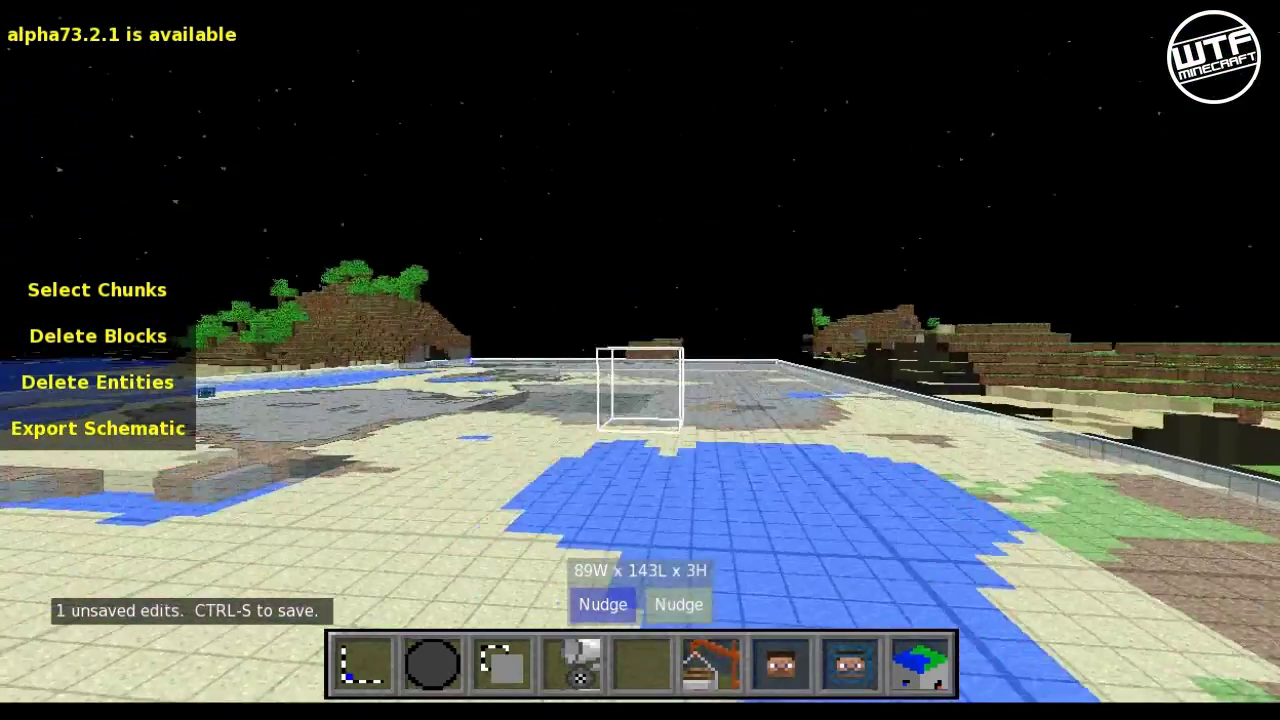
Step: Fill the 89×143×3 selection with Rock to form a flat stone floor
left_click(590, 660)
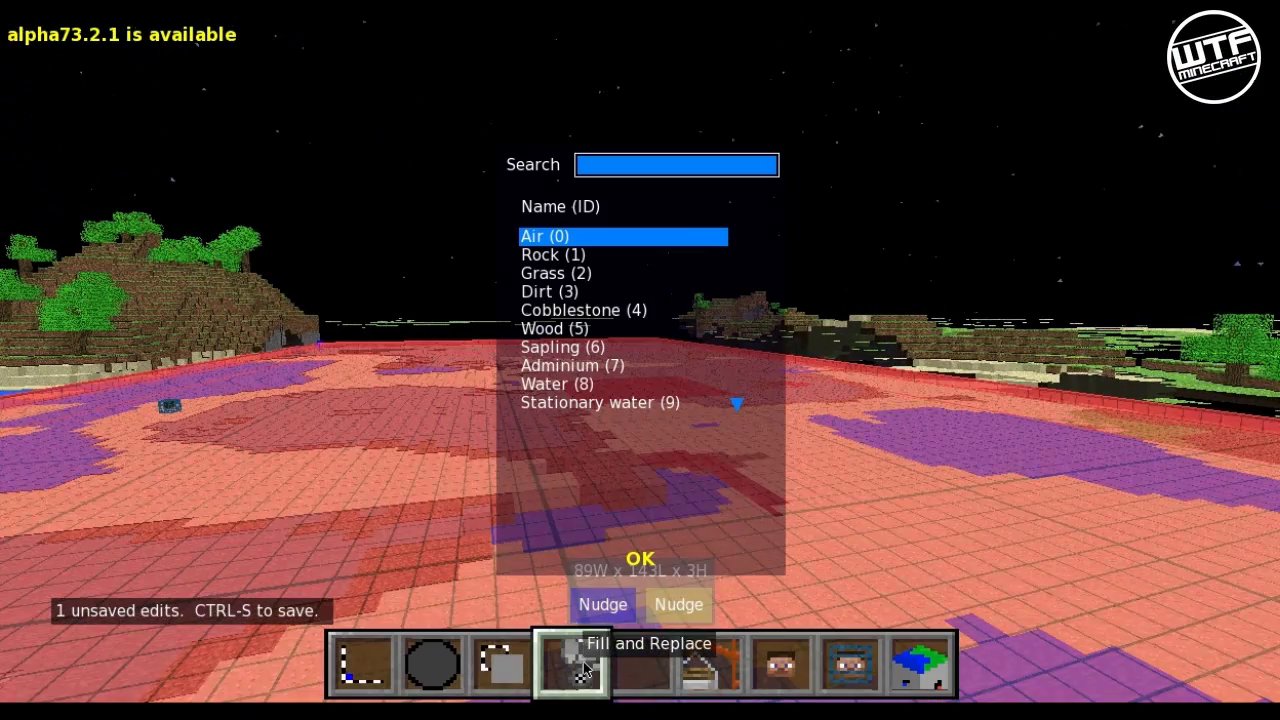
left_click(644, 562)
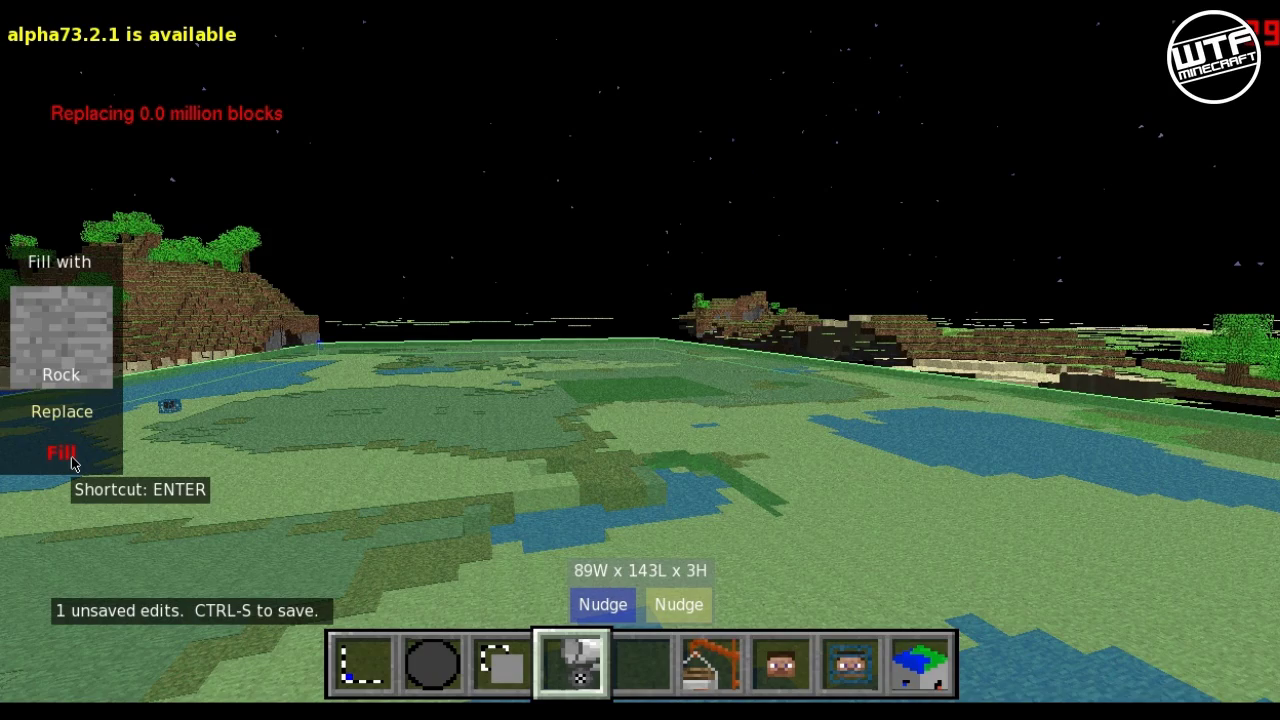
left_click(72, 462)
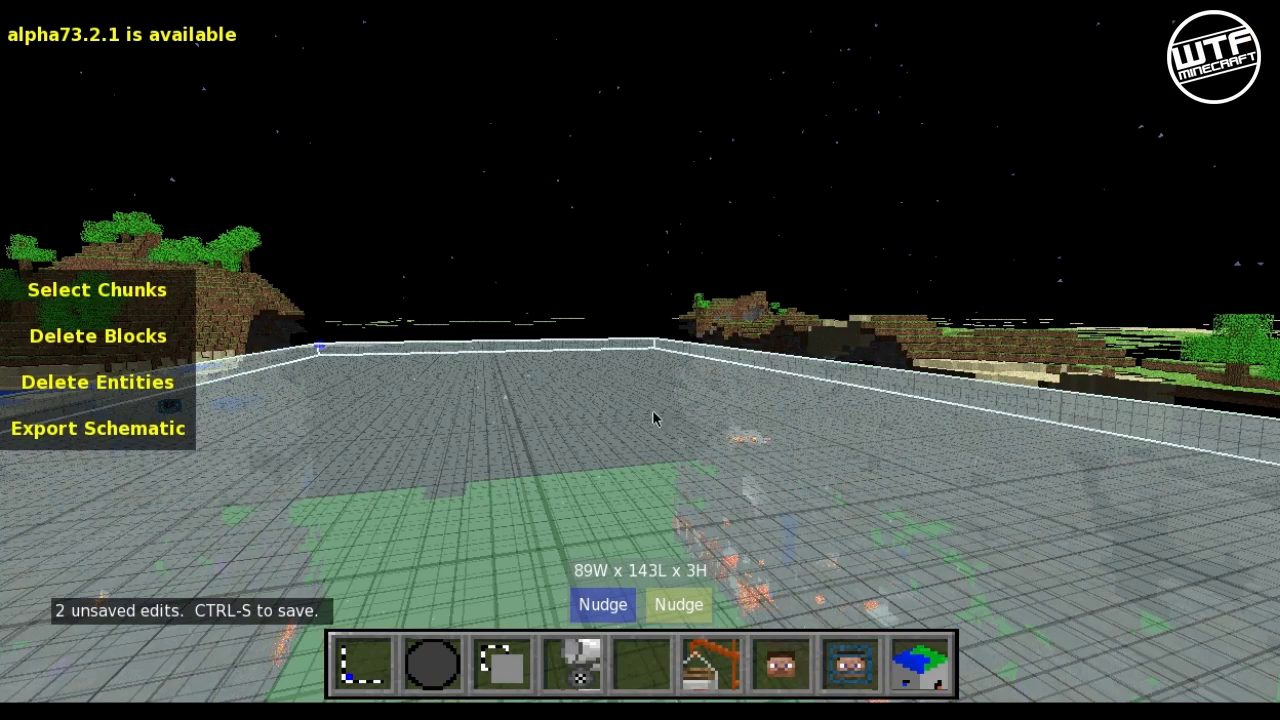
right_click_drag(688, 428, 628, 400)
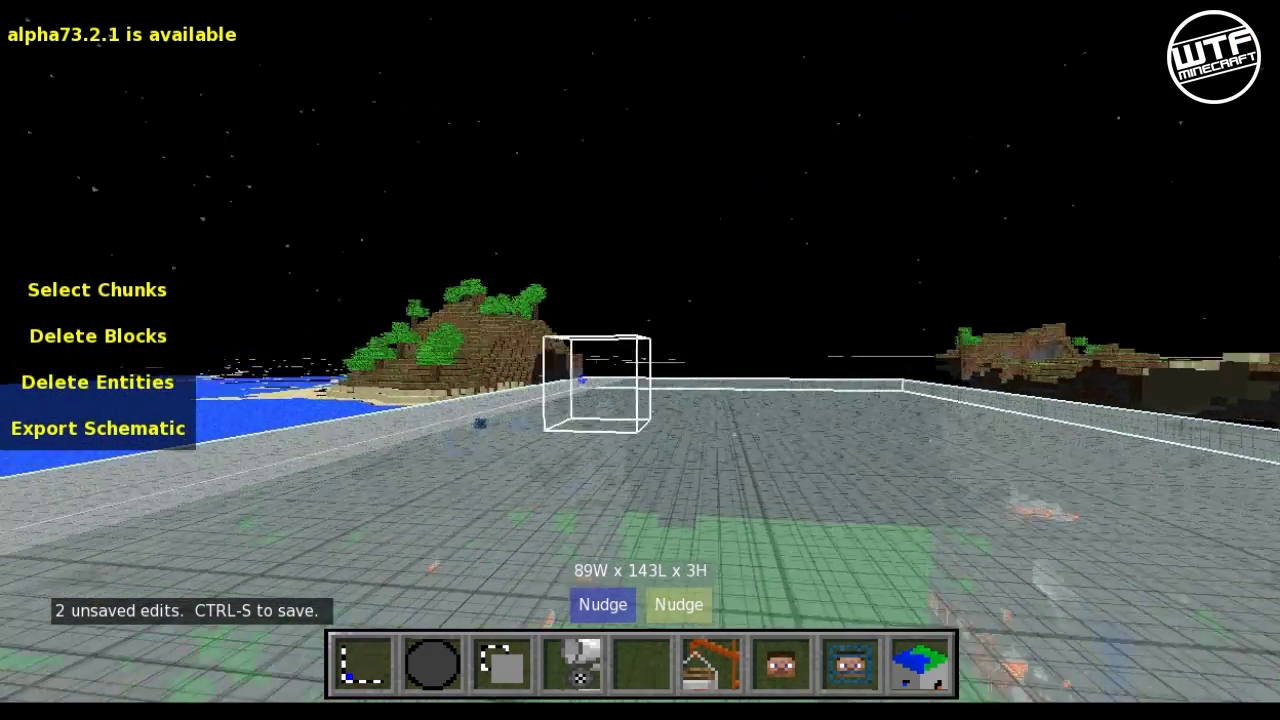
key("w")
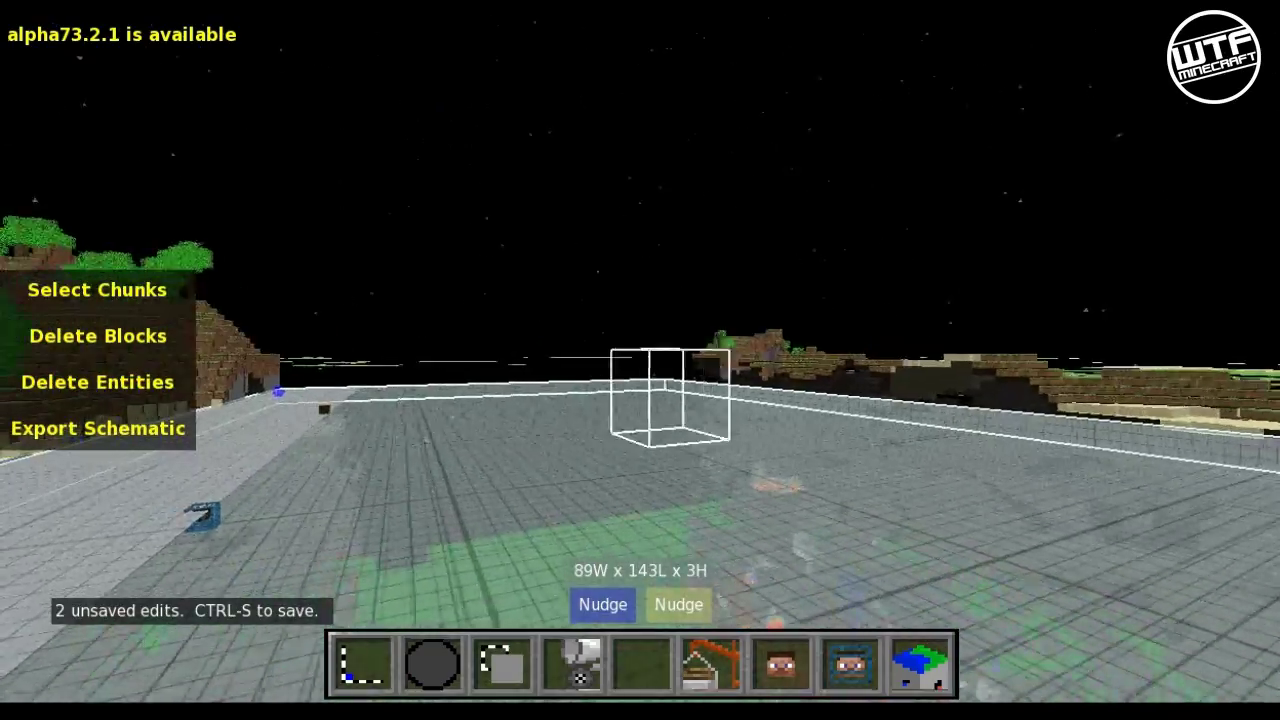
mouse_move(616, 251)
right_mouse_down()
mouse_move(638, 392)
mouse_move(629, 323)
mouse_move(594, 343)
mouse_move(655, 382)
right_mouse_up()
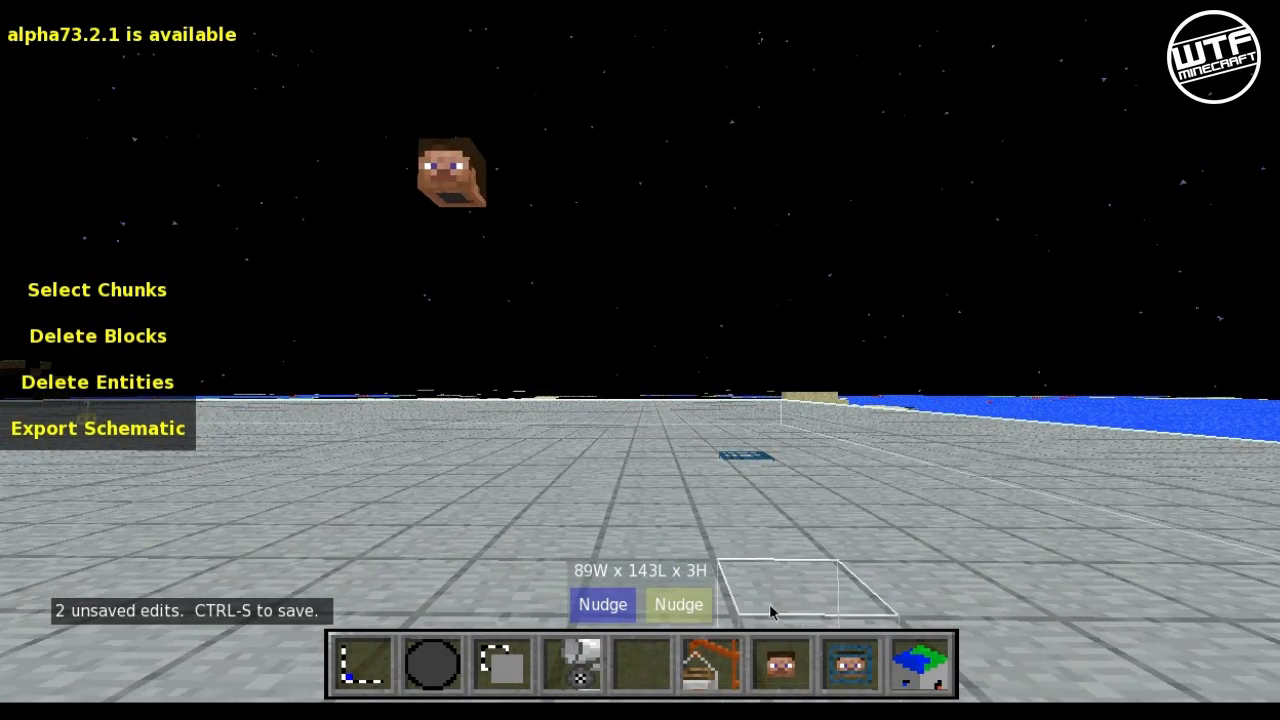
Step: Place the player and the spawn point on the stone floor, then save the world
left_click(787, 668)
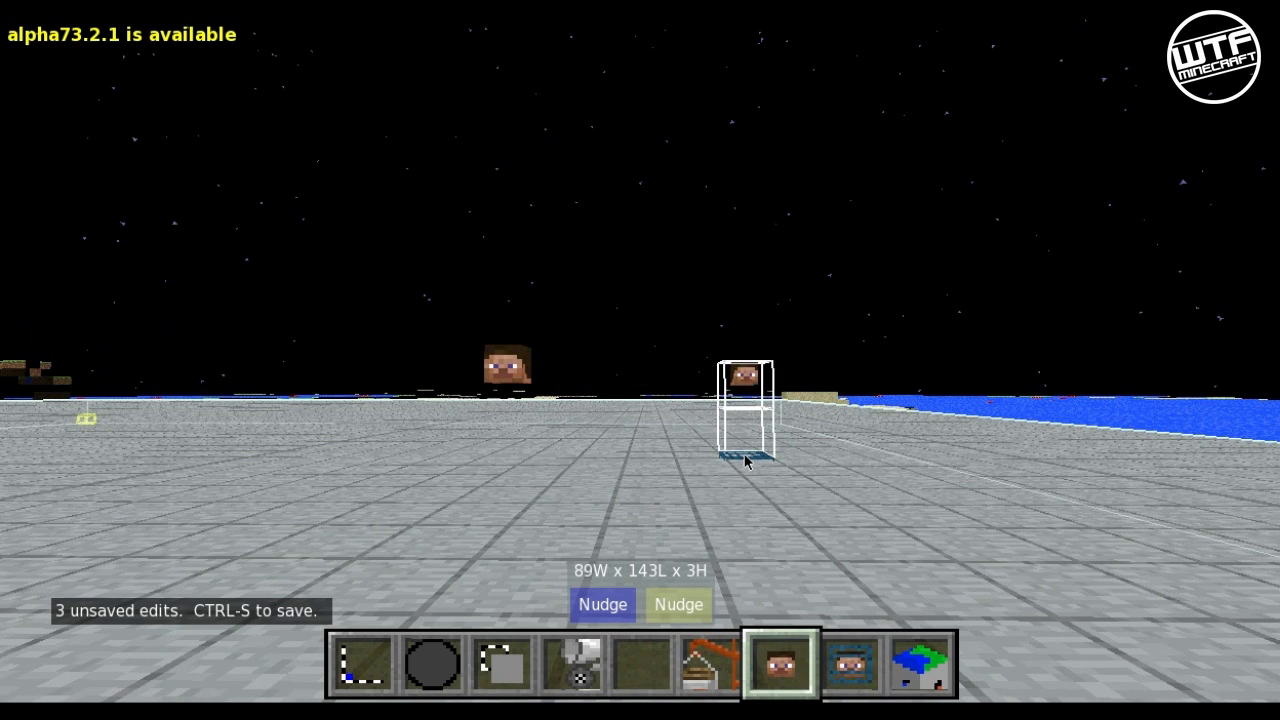
left_click(843, 651)
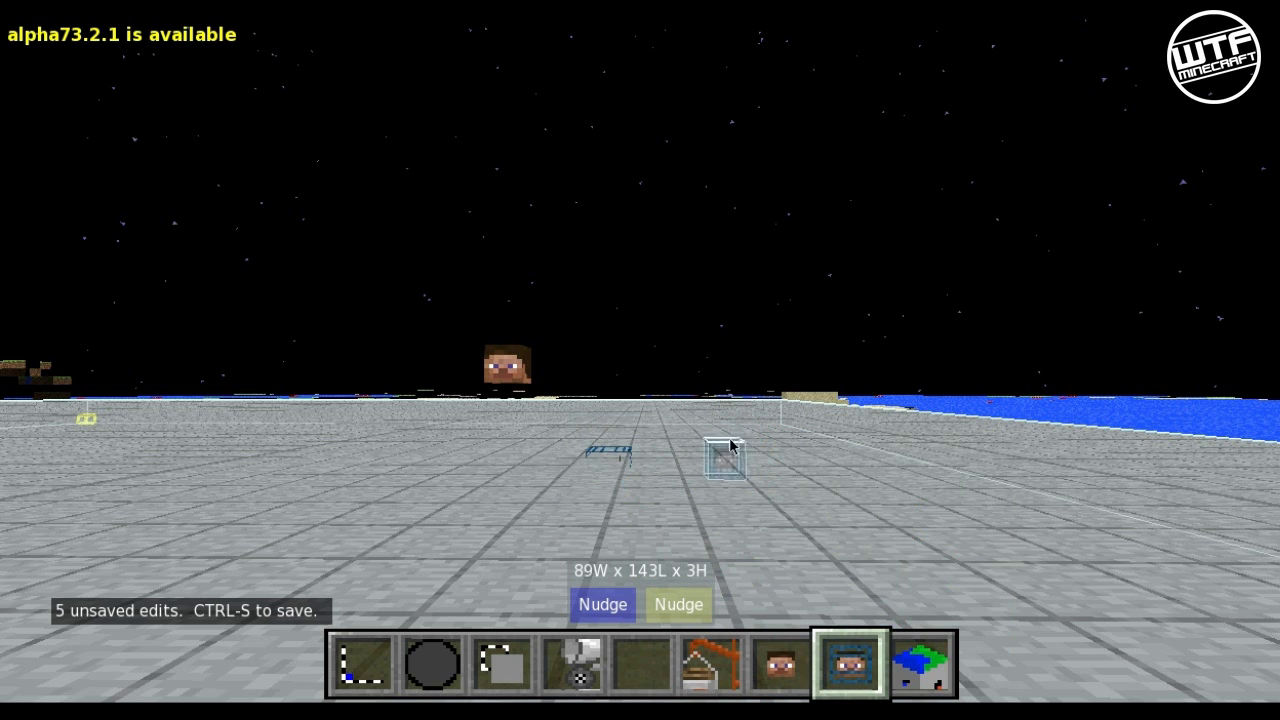
left_click(730, 445)
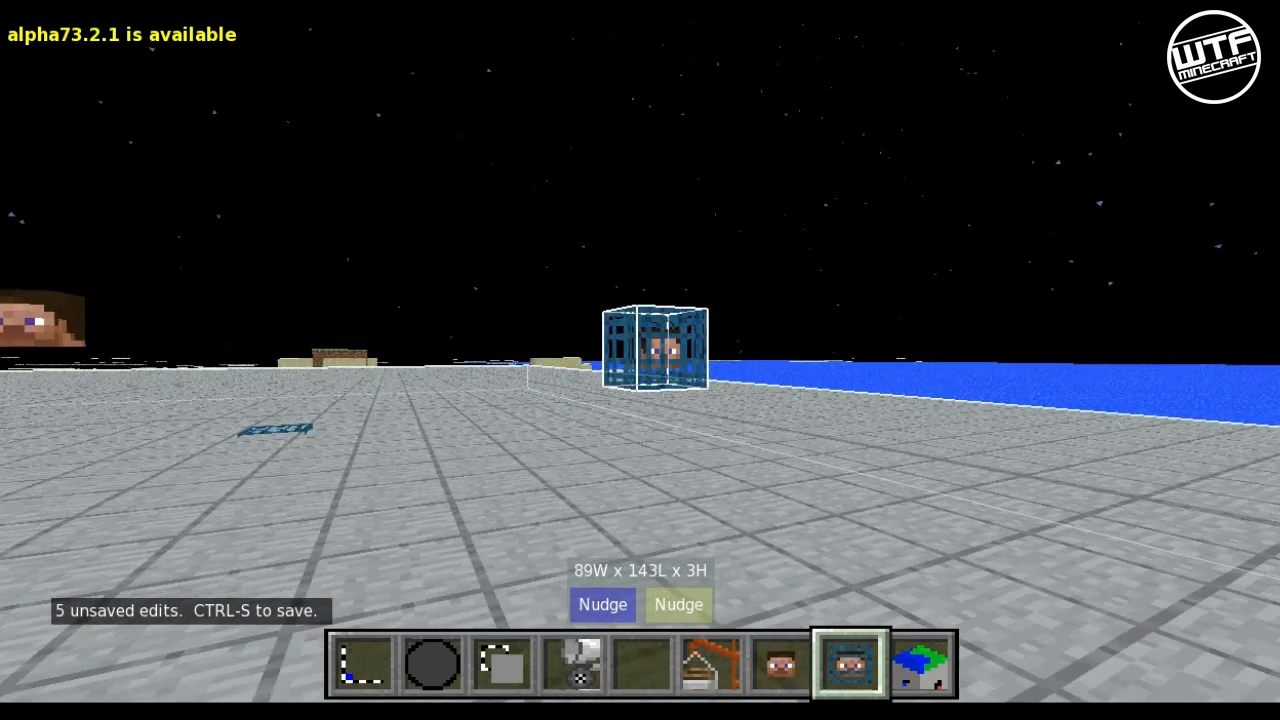
key("d")
key("Escape")
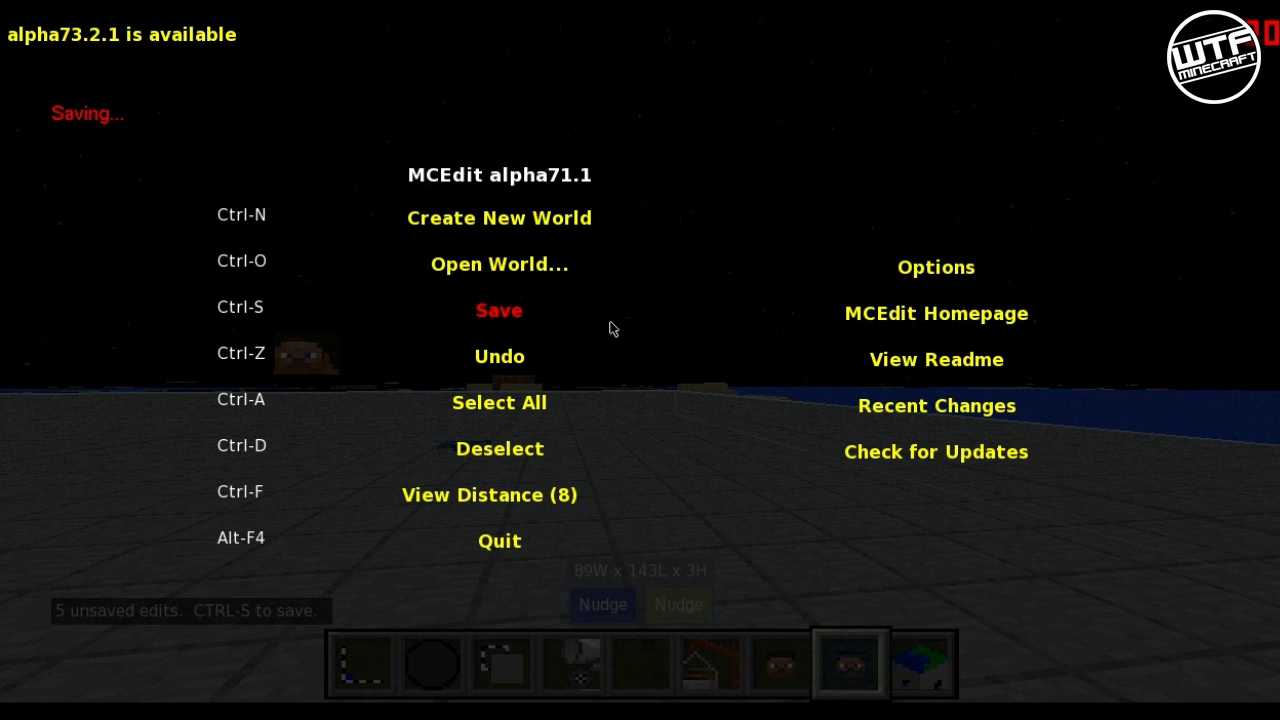
key("j")
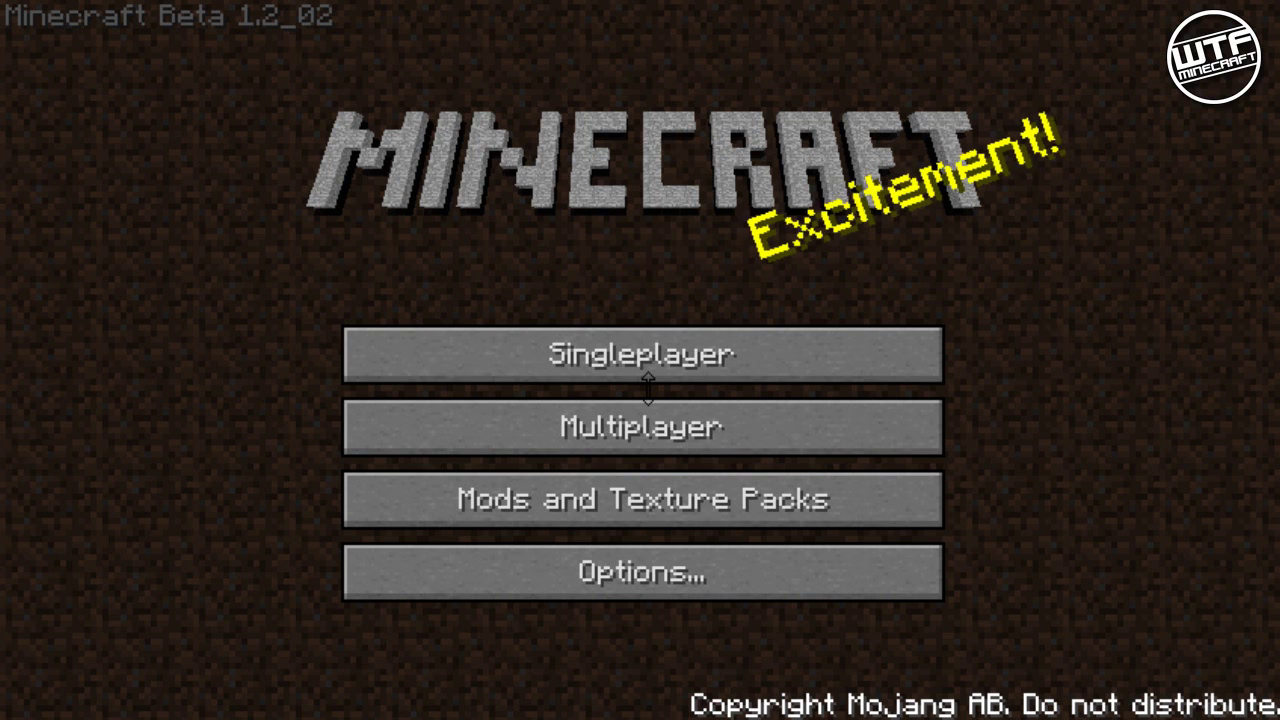
Step: Load World 3 from the Singleplayer world list in Minecraft
left_click(648, 360)
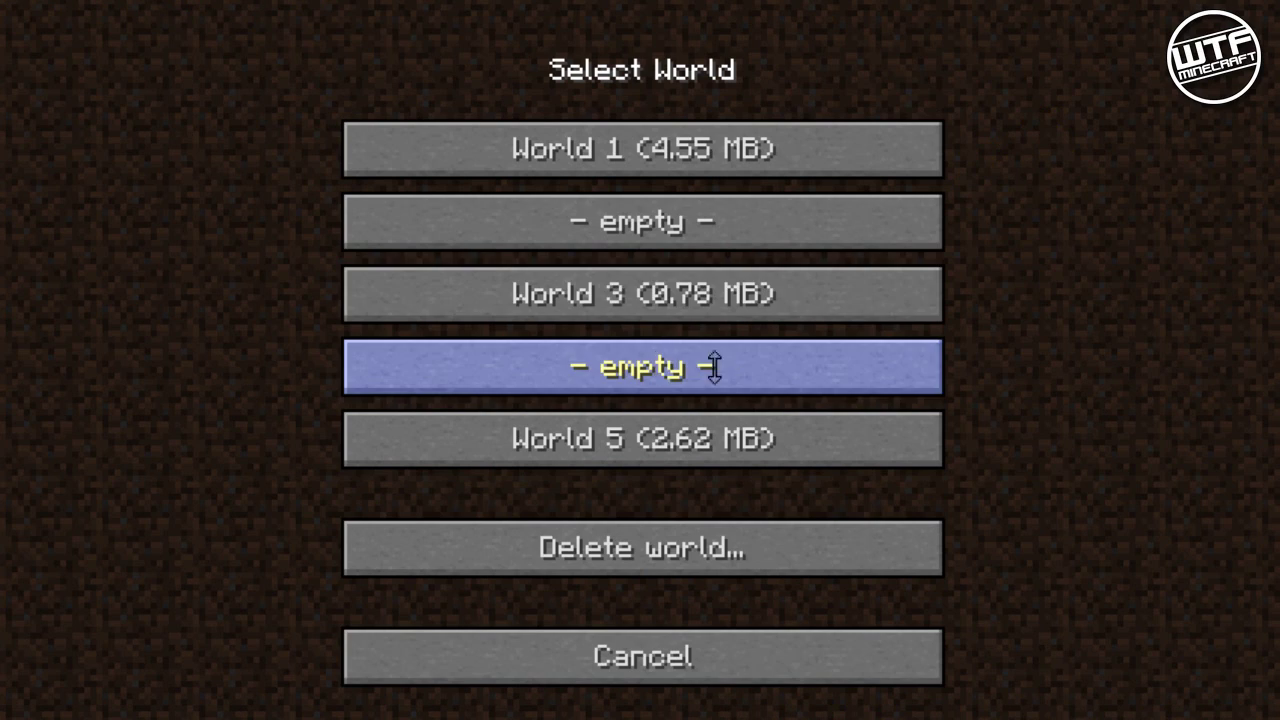
left_click(661, 294)
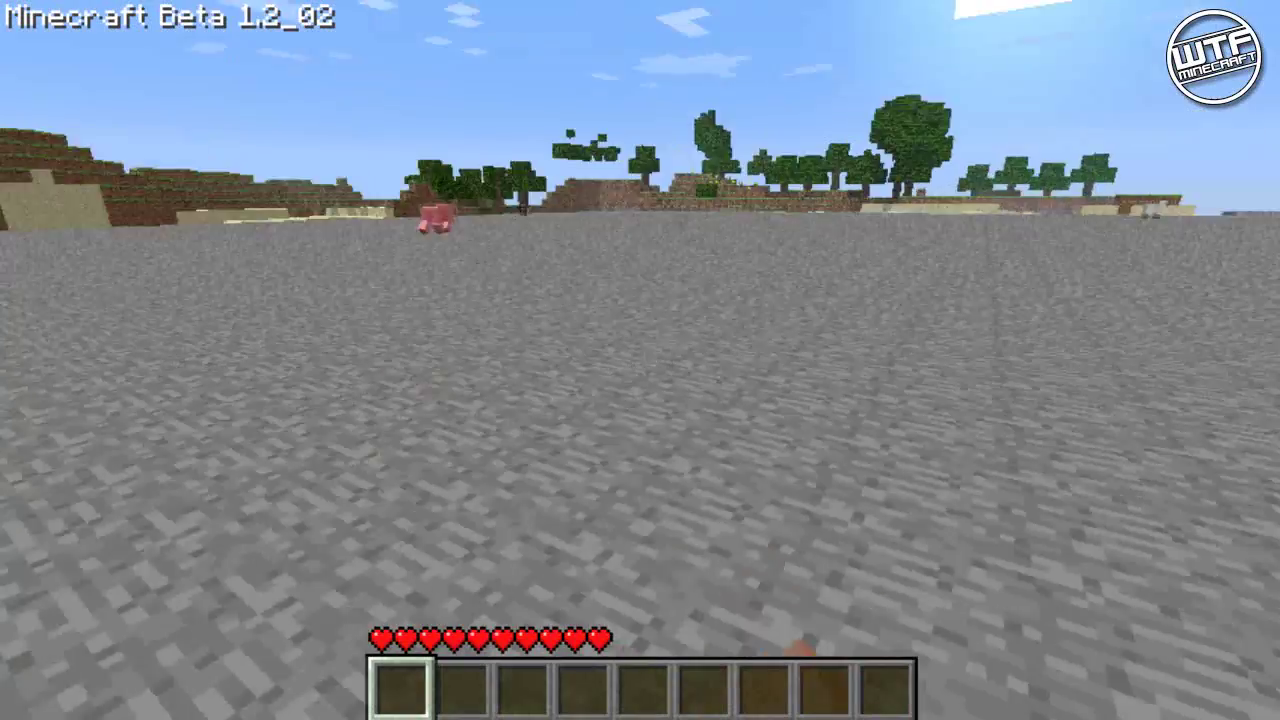
scroll(640, 360, "down", 3)
scroll(640, 360, "down", 4)
scroll(640, 360, "down", 2)
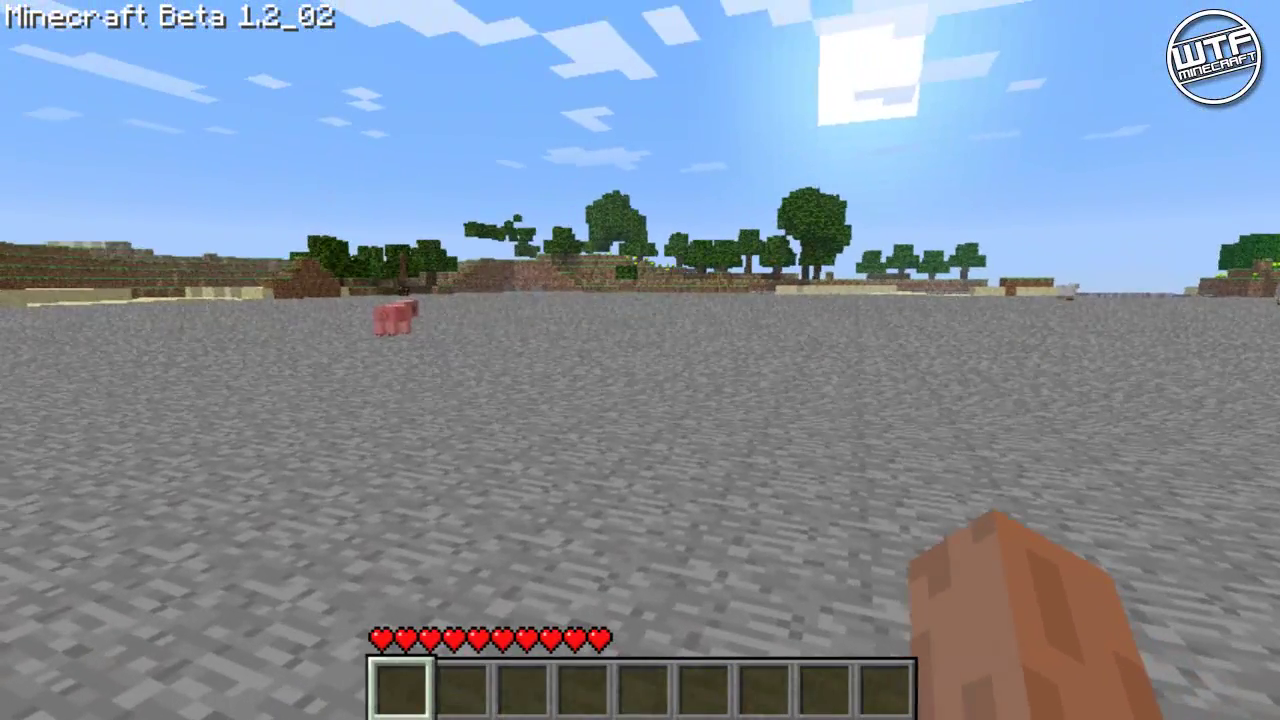